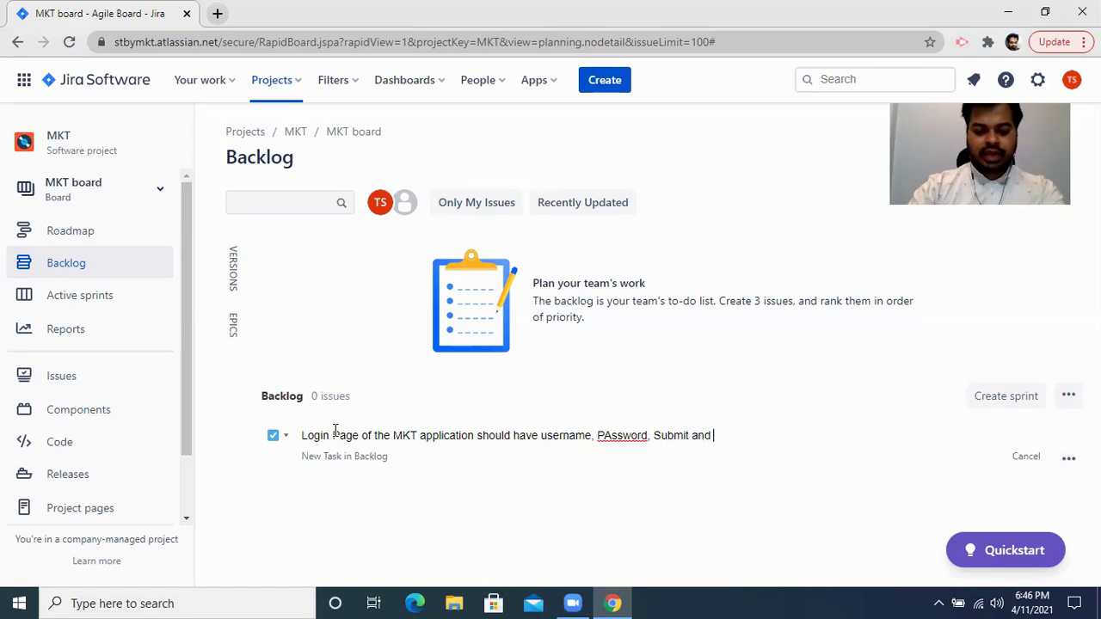
Add 'and forgot password link' to the summary, inserting 'button' and 'text field' after each component.
text(ow)
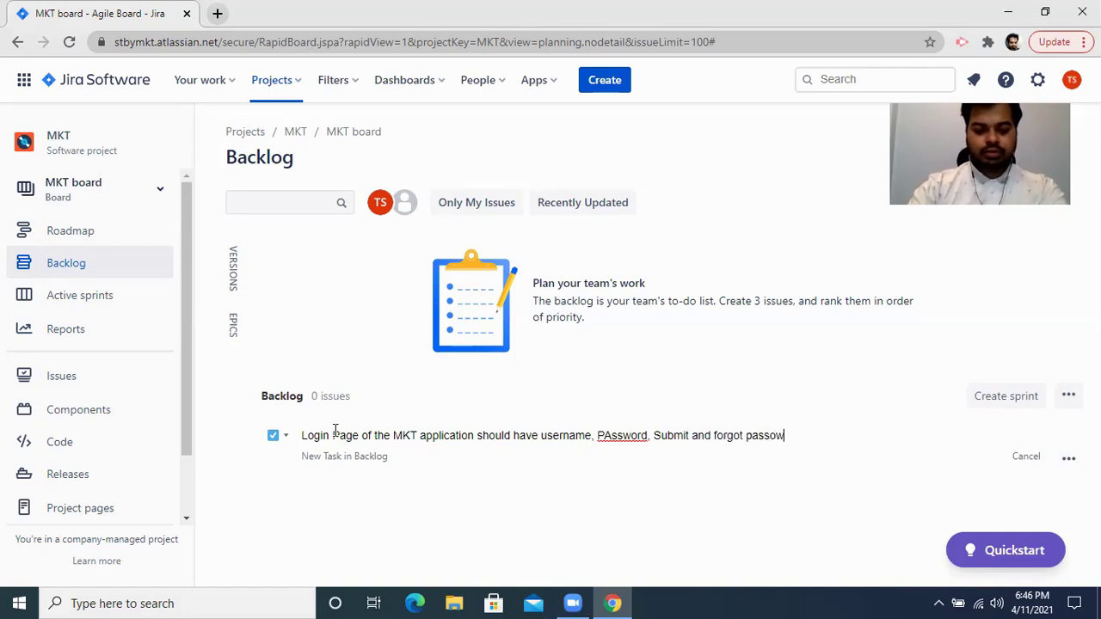
text(rdl ink)
key(Left)
key(Left)
key(Left)
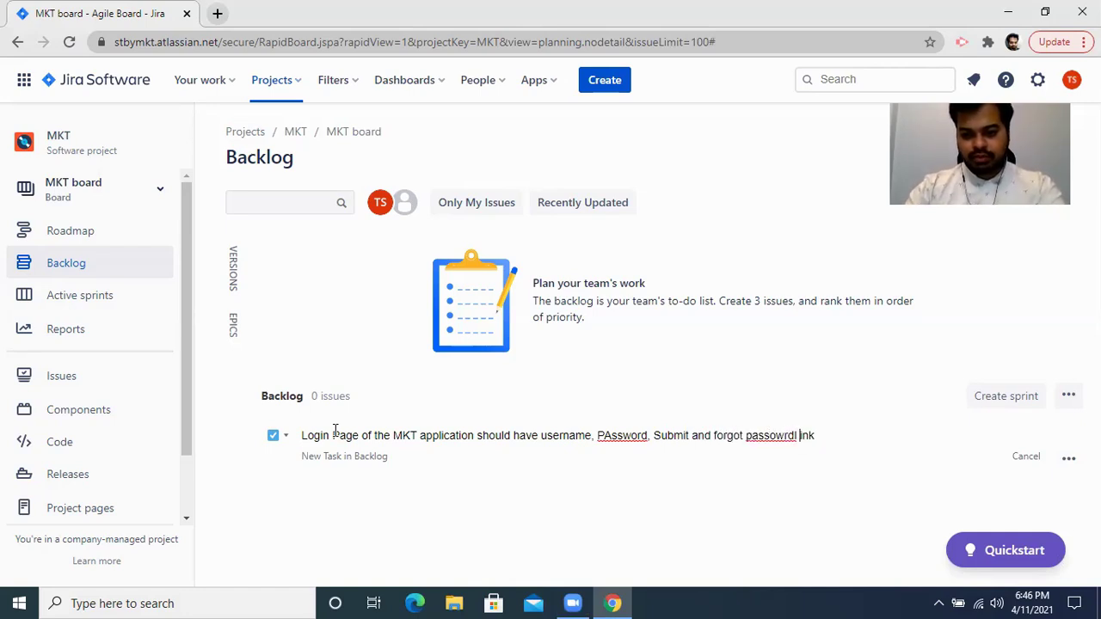
key(BackSpace)
key(Left)
key(ctrl+Left)
key(ctrl+Left)
key(ctrl+Left)
key(Left)
text(button)
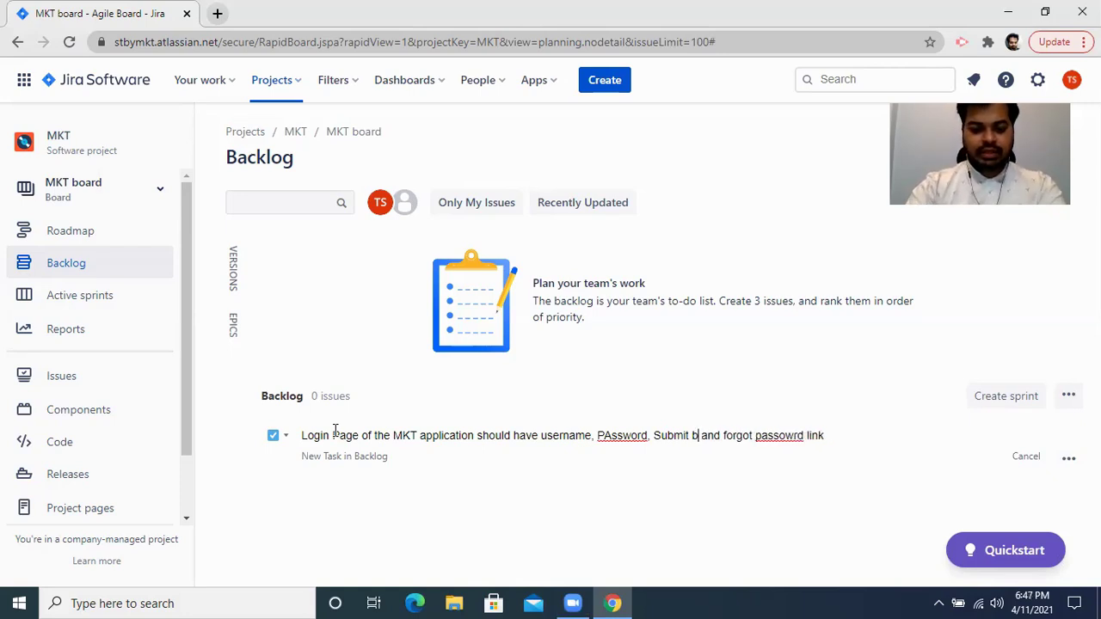
key(ctrl+Left)
key(ctrl+Left)
key(Left)
key(Left)
text(button)
key(ctrl+Left)
key(ctrl+Left)
key(Left)
key(Left)
text(text field)
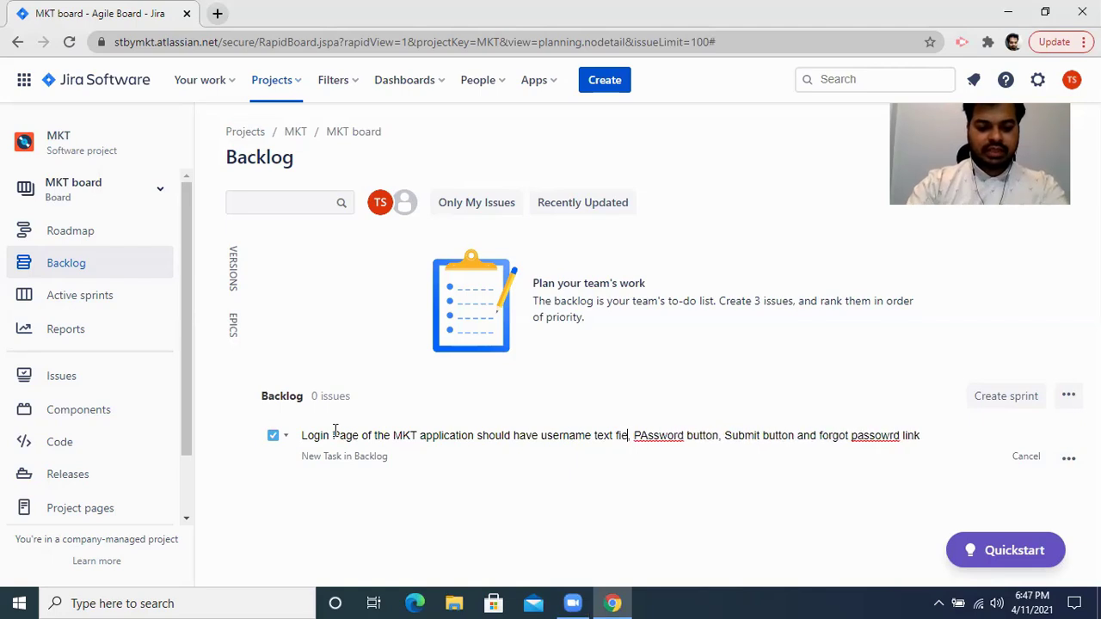
Fix the wording after Password and the split 'link', then create issue MKT-17.
key(Right)
key(ctrl+Right)
key(Right)
key(Right)
key(Right)
key(Right)
key(Right)
key(Right)
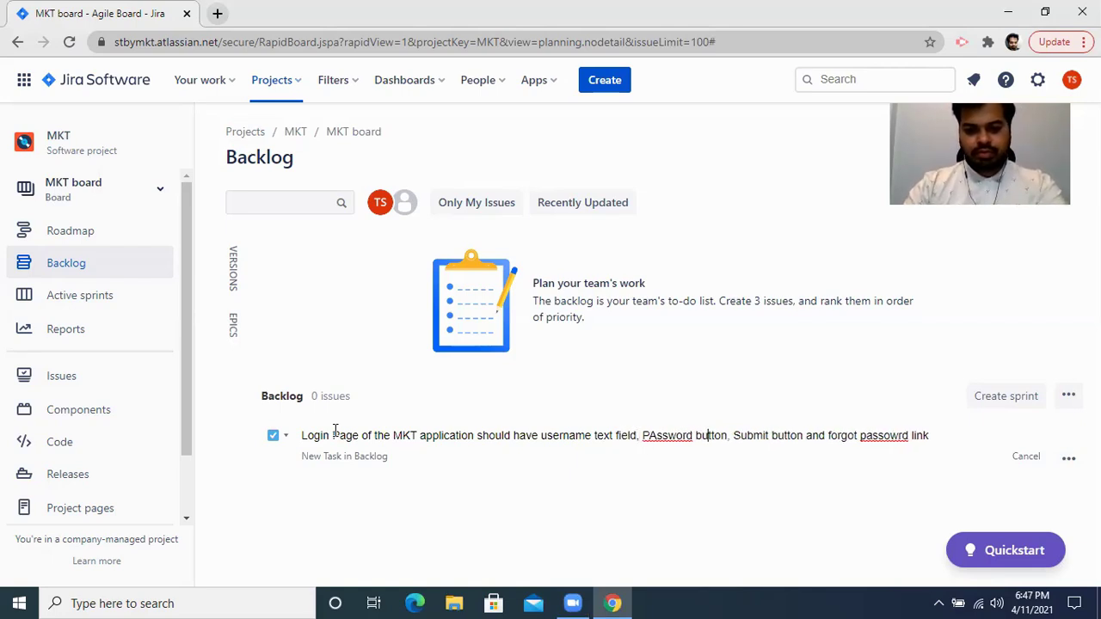
key(BackSpace)
key(BackSpace)
key(BackSpace)
key(BackSpace)
key(BackSpace)
key(BackSpace)
text(text field)
key(Right)
key(Right)
key(Right)
key(Right)
key(Right)
key(ctrl+Right)
key(ctrl+Right)
key(Right)
key(Right)
key(Right)
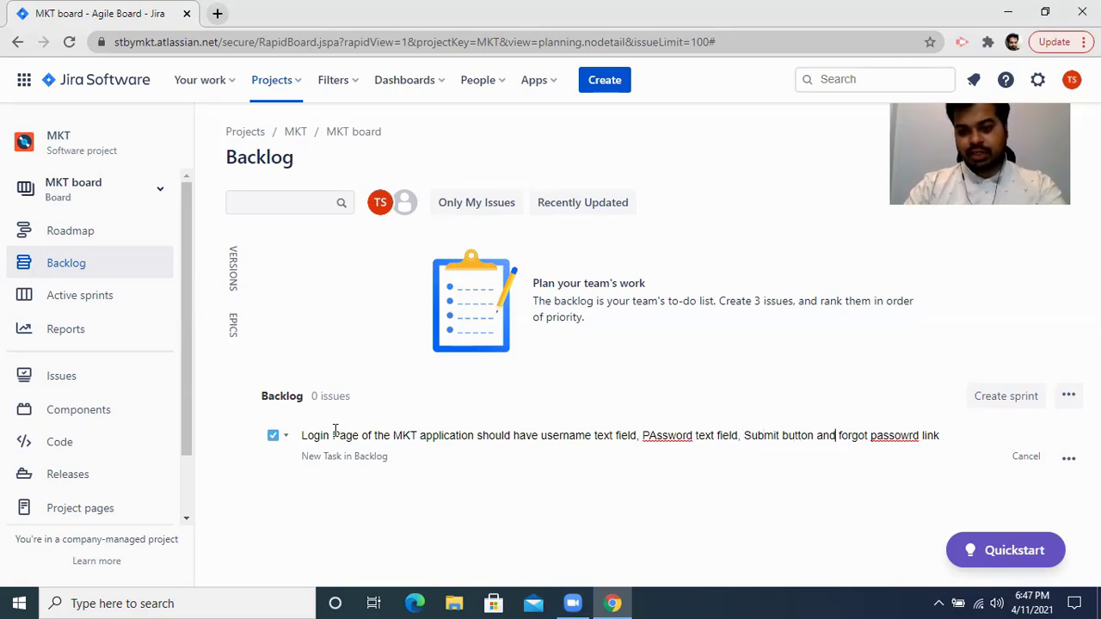
key(Right)
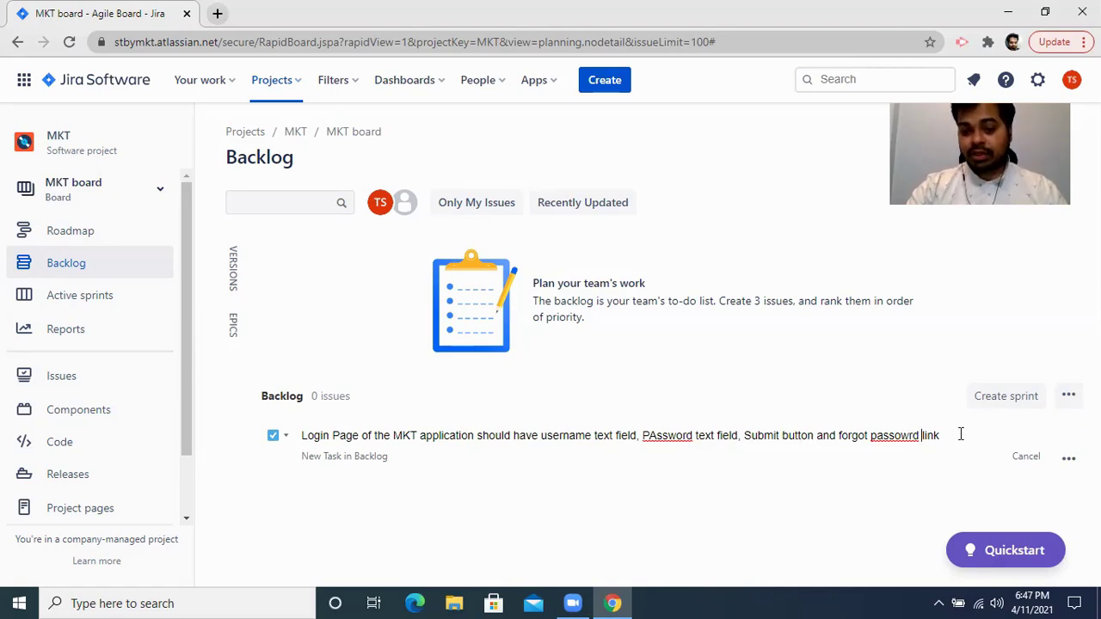
key(Return)
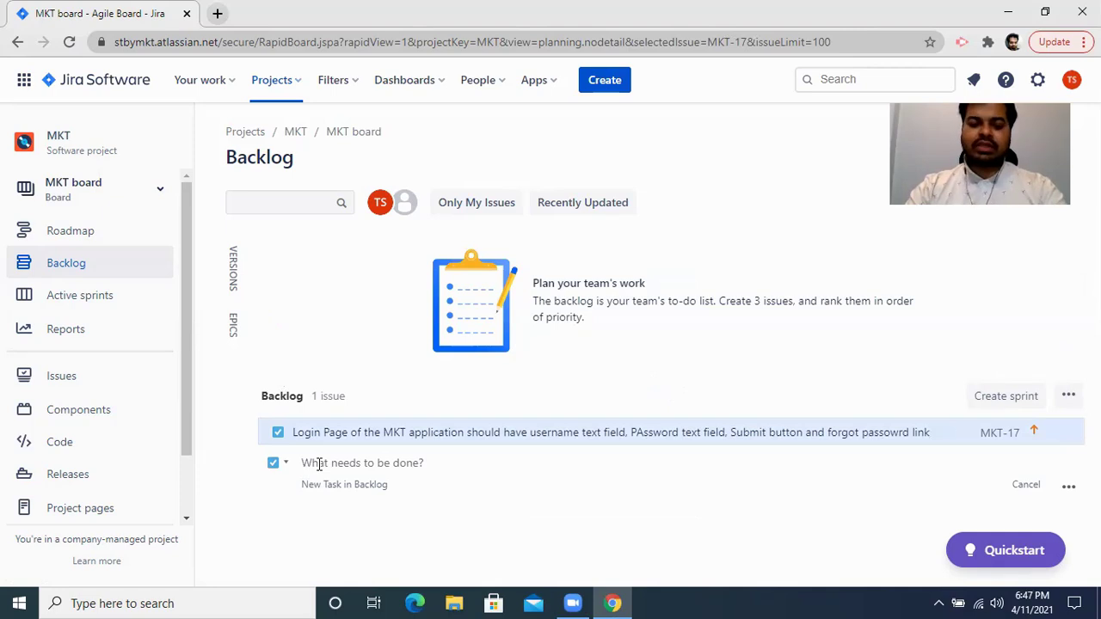
Create task 'Home Page of MKT application should have list of products' as MKT-18.
text(Home P)
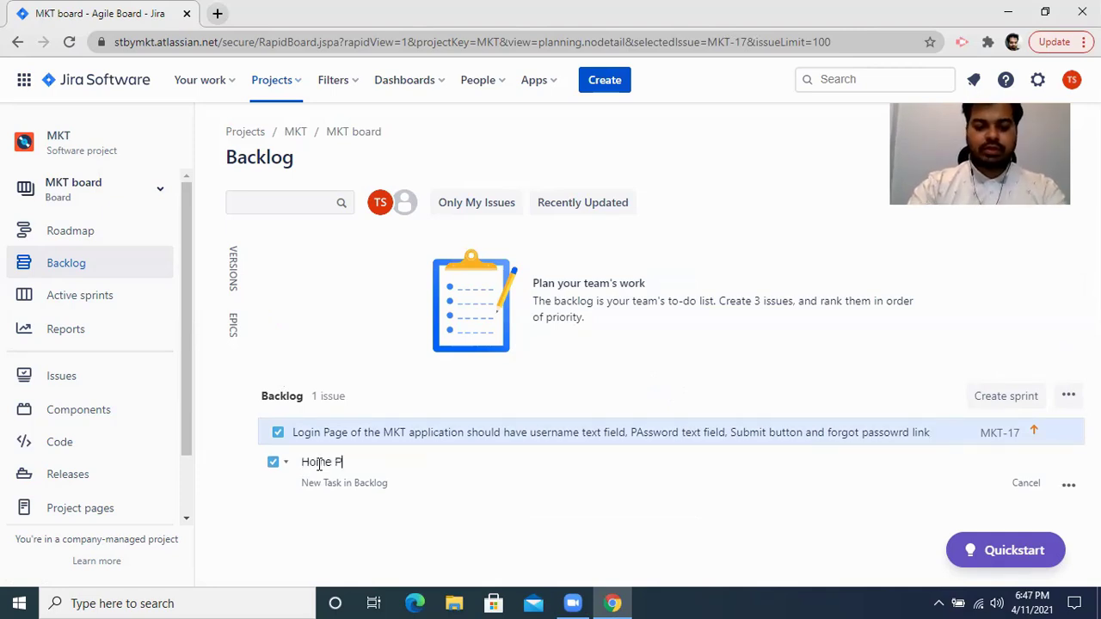
text(age of MK)
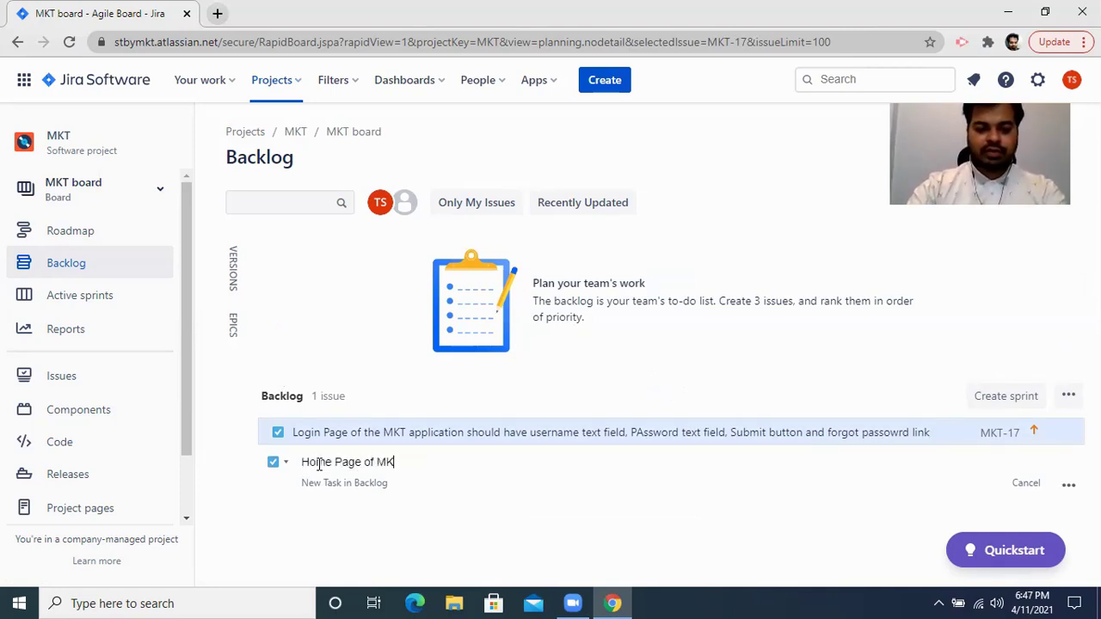
text(T applicat)
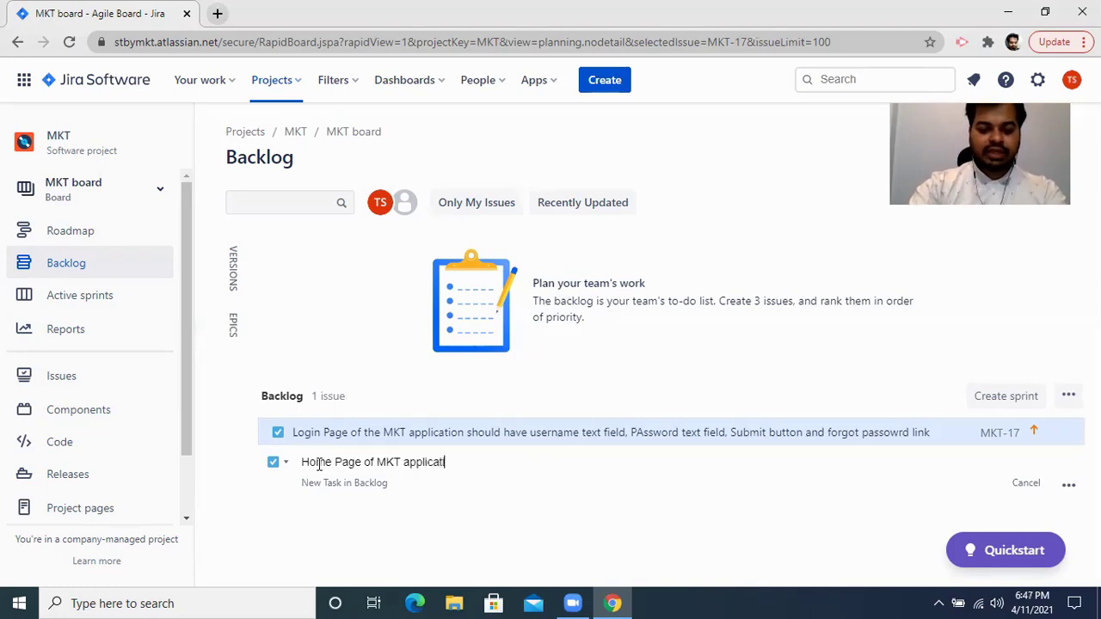
text(ion should)
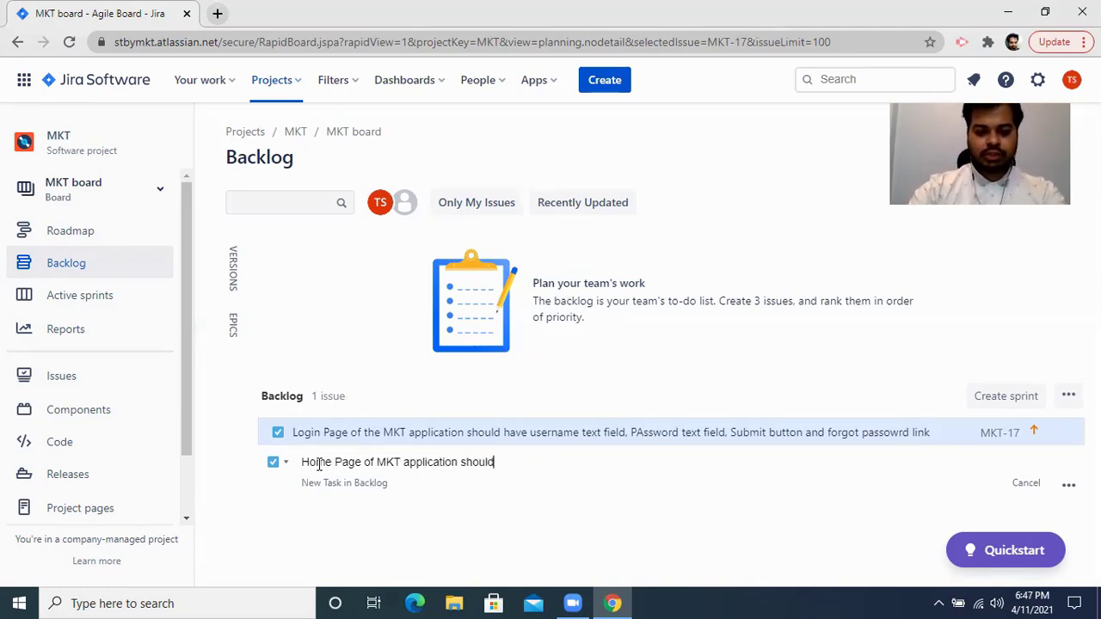
text( have list of products)
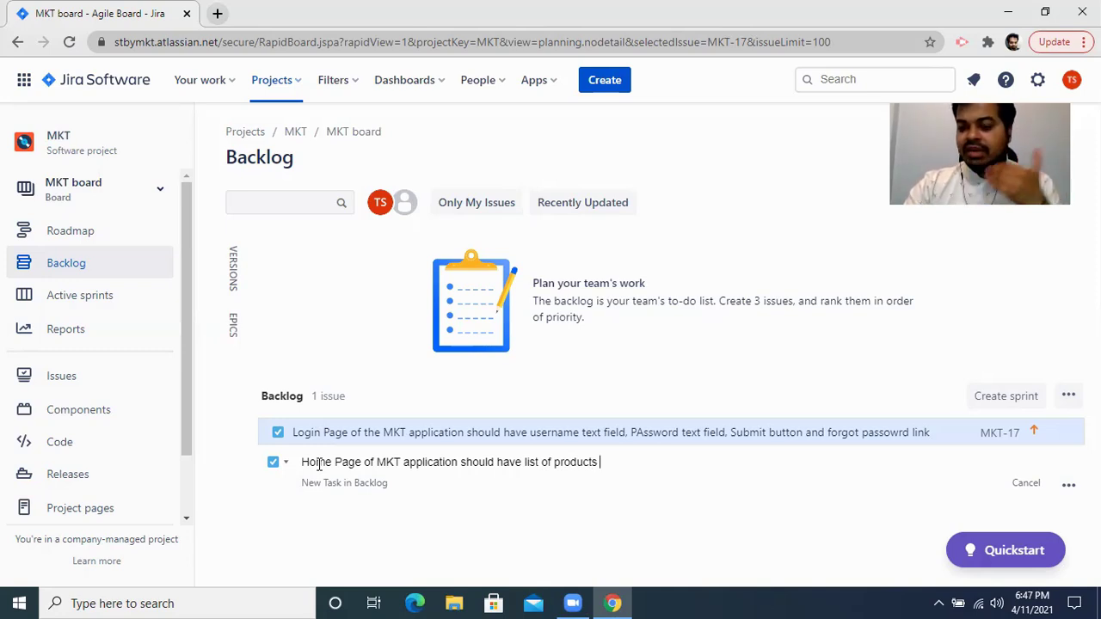
key(Return)
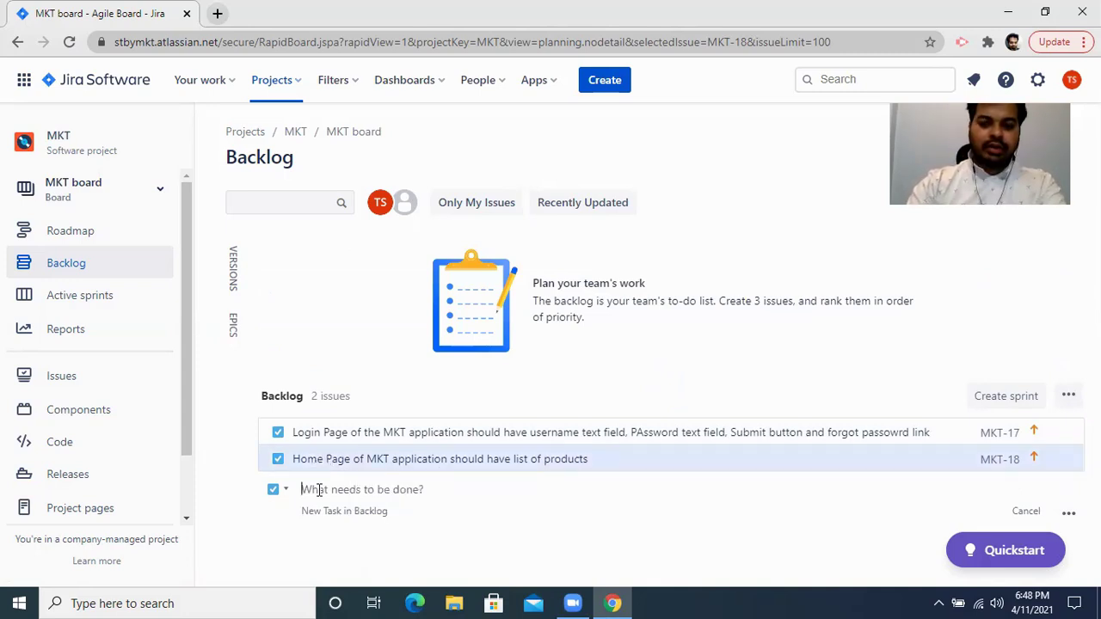
Create tasks 'Add to wishlist page', 'Payment page of my MKT aplication' and the order confirmation page.
text(Add to wishli)
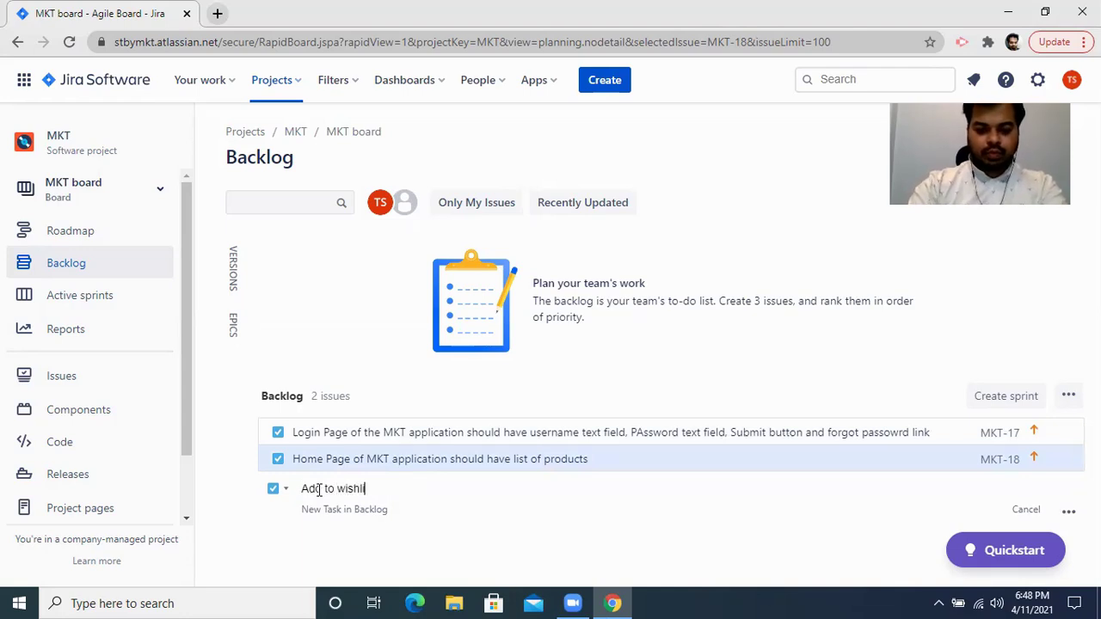
text(st page)
key(Return)
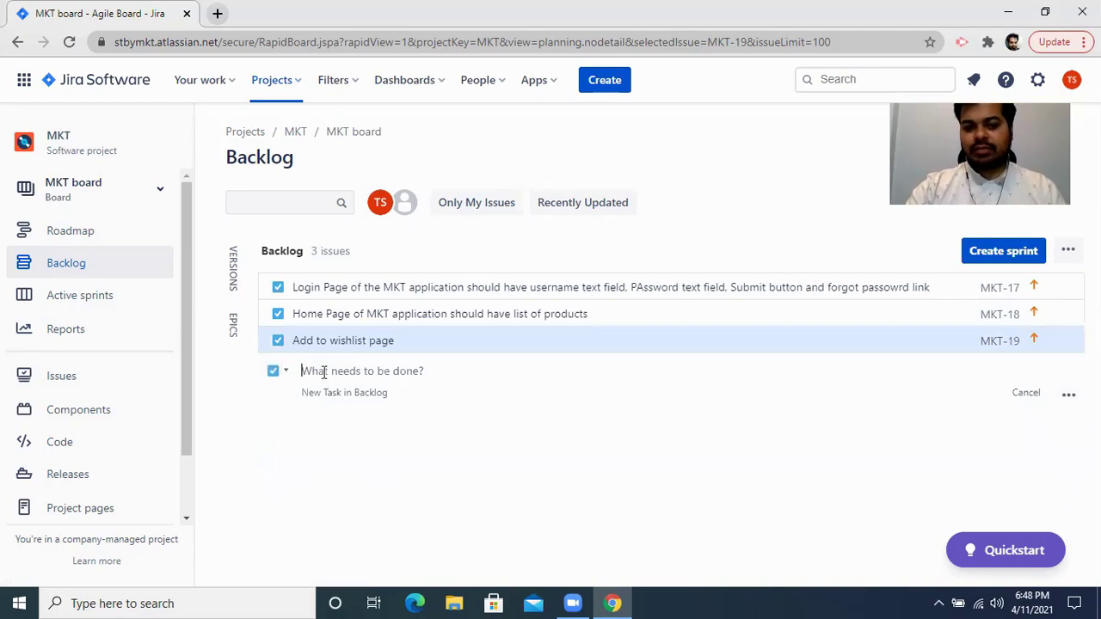
text(Payment page of my MKT aplication)
key(Return)
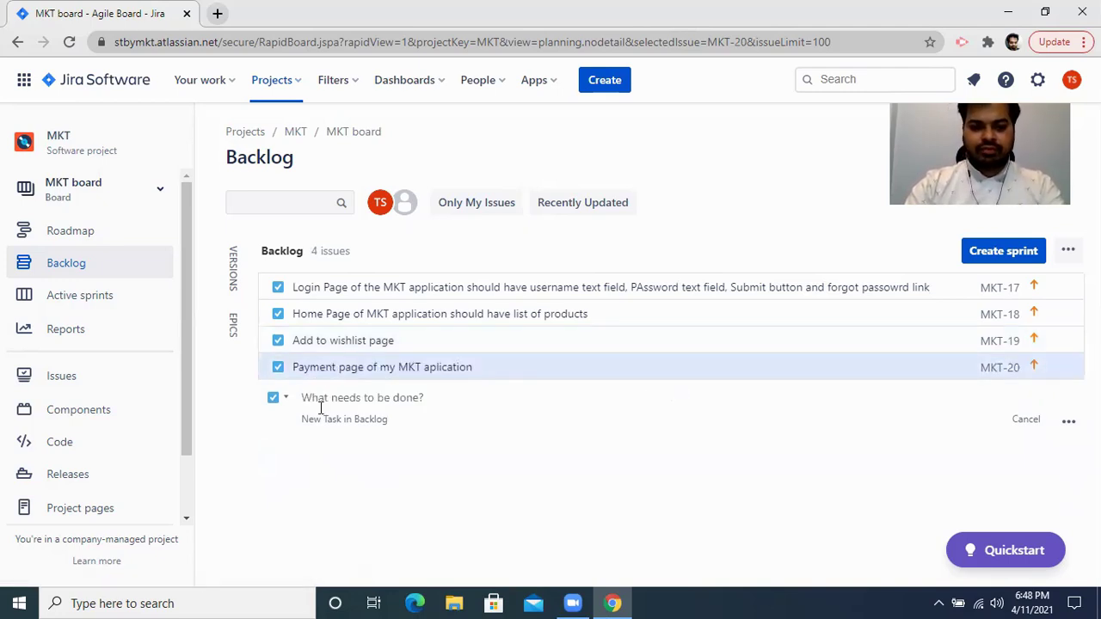
text(Confirmat)
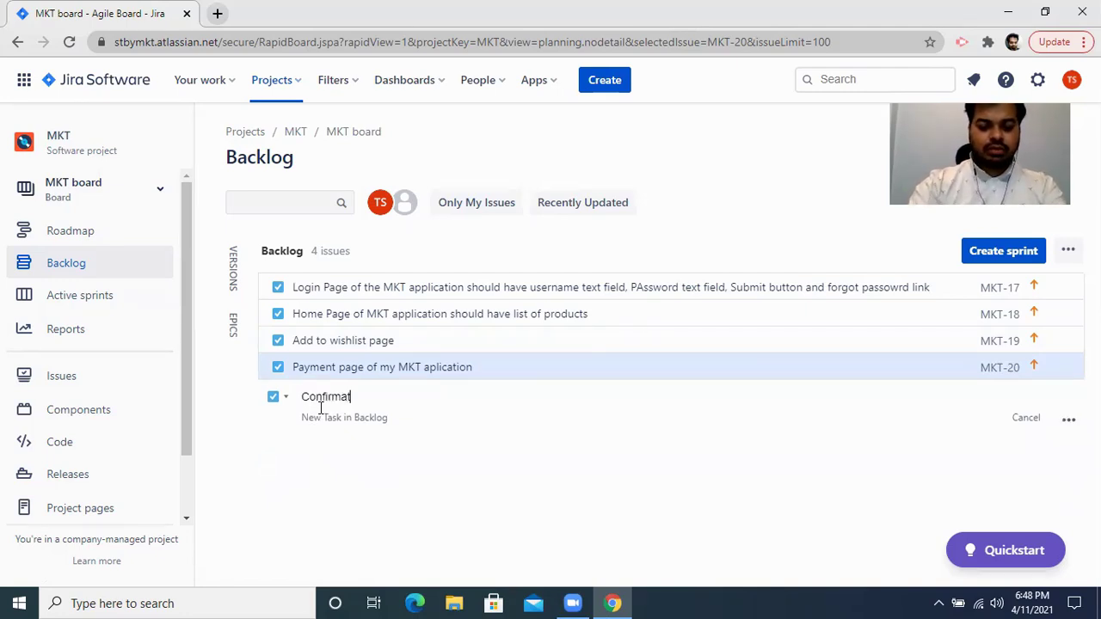
text(ion page d)
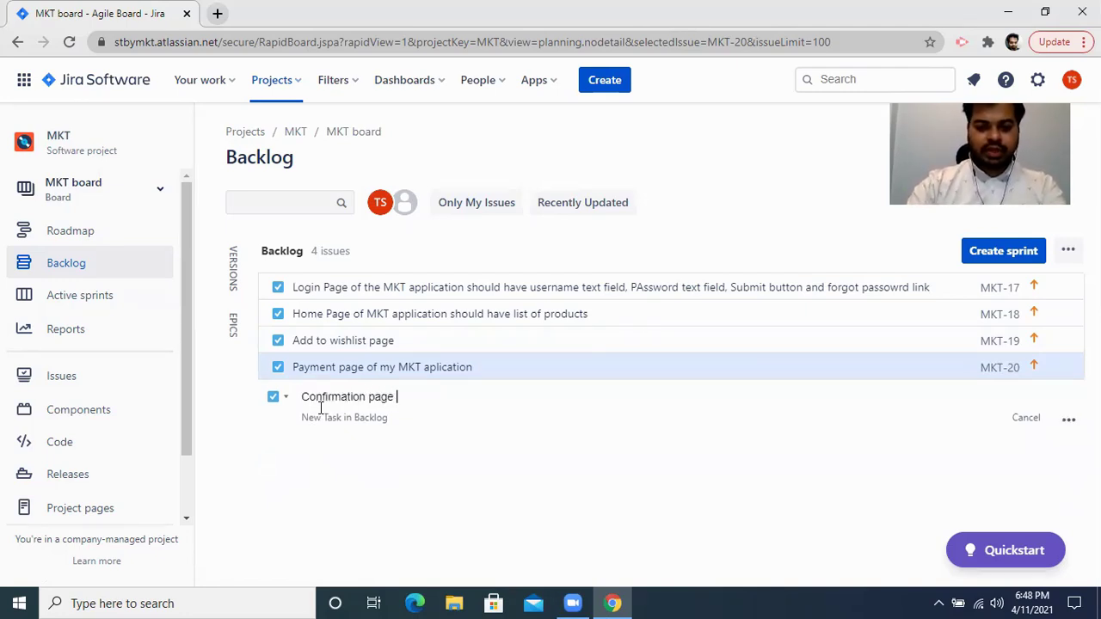
key(BackSpace)
text(whene)
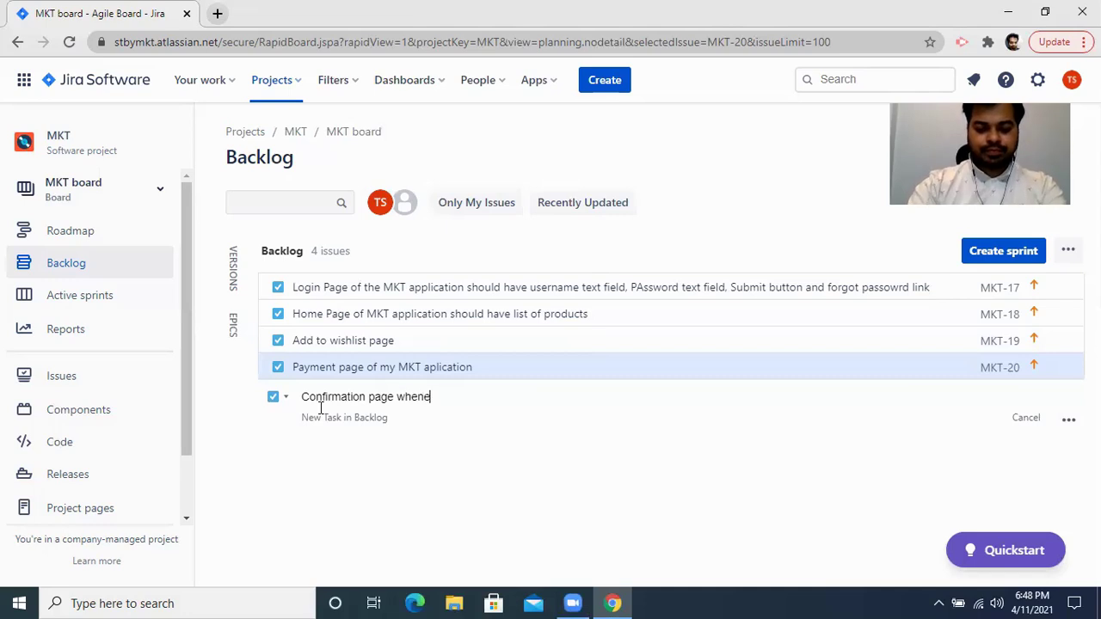
text(ver someon)
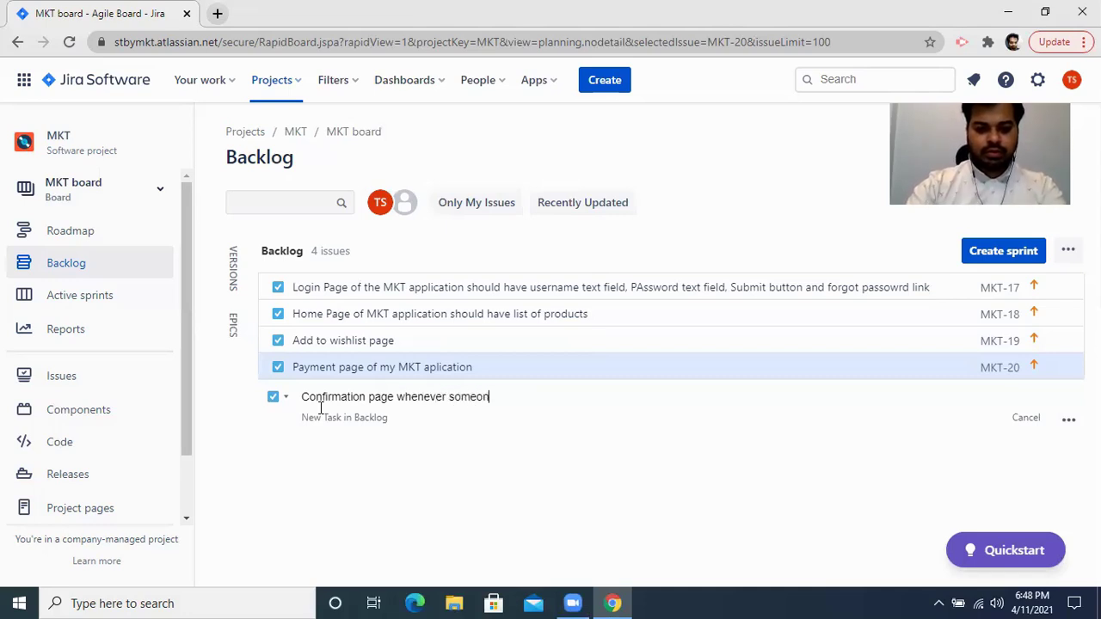
text(e has ord)
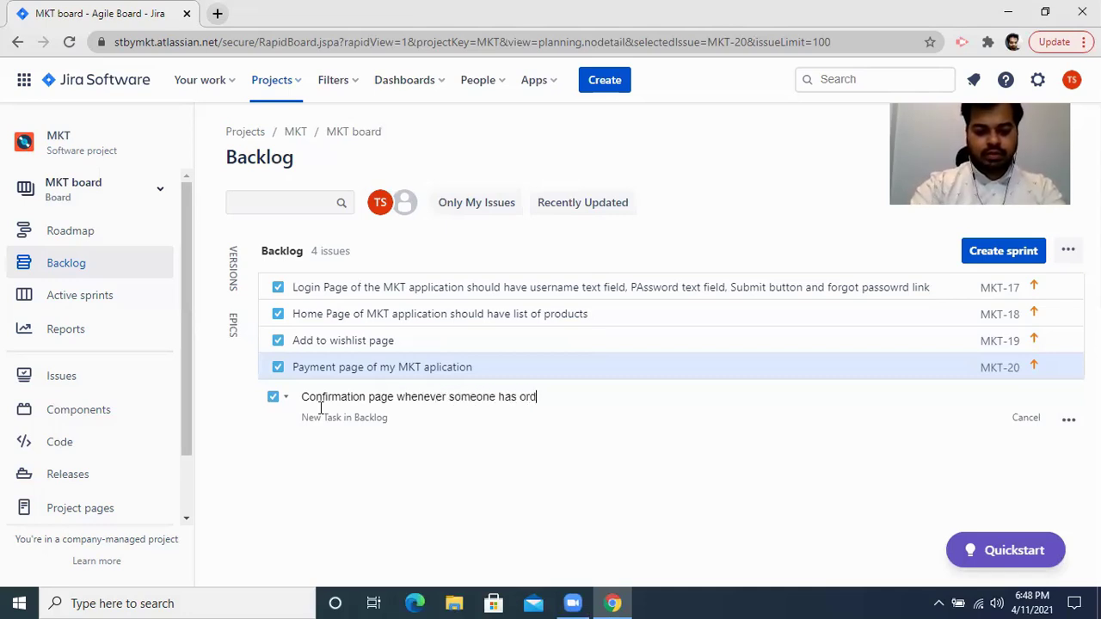
text(ered a  product)
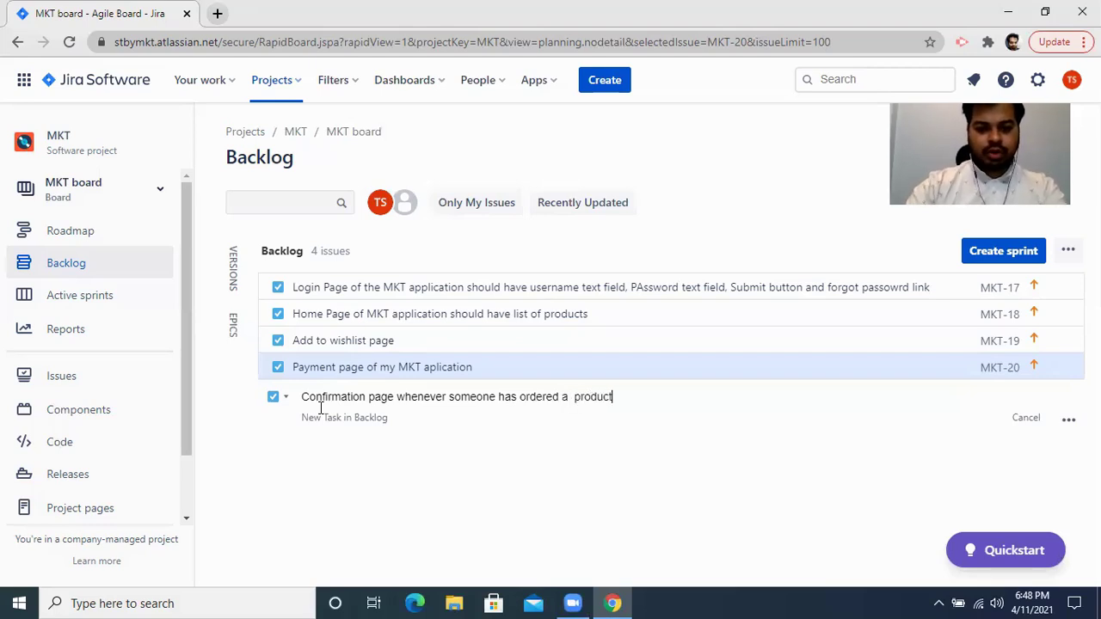
key(Return)
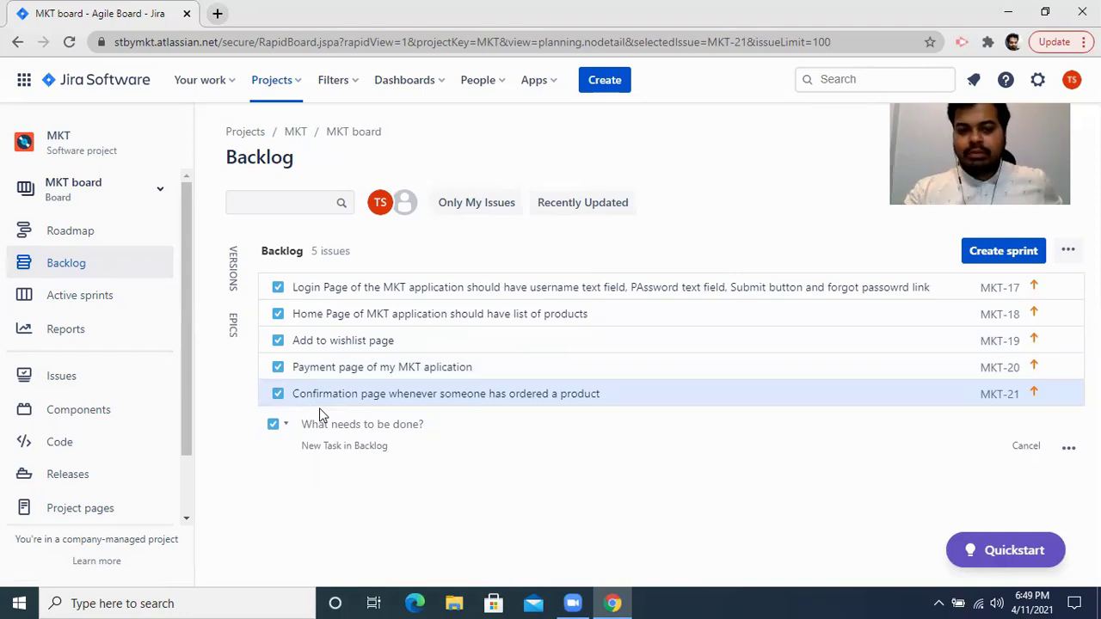
Open MKT-17 in its own browser tab and start adding a description.
click(347, 289)
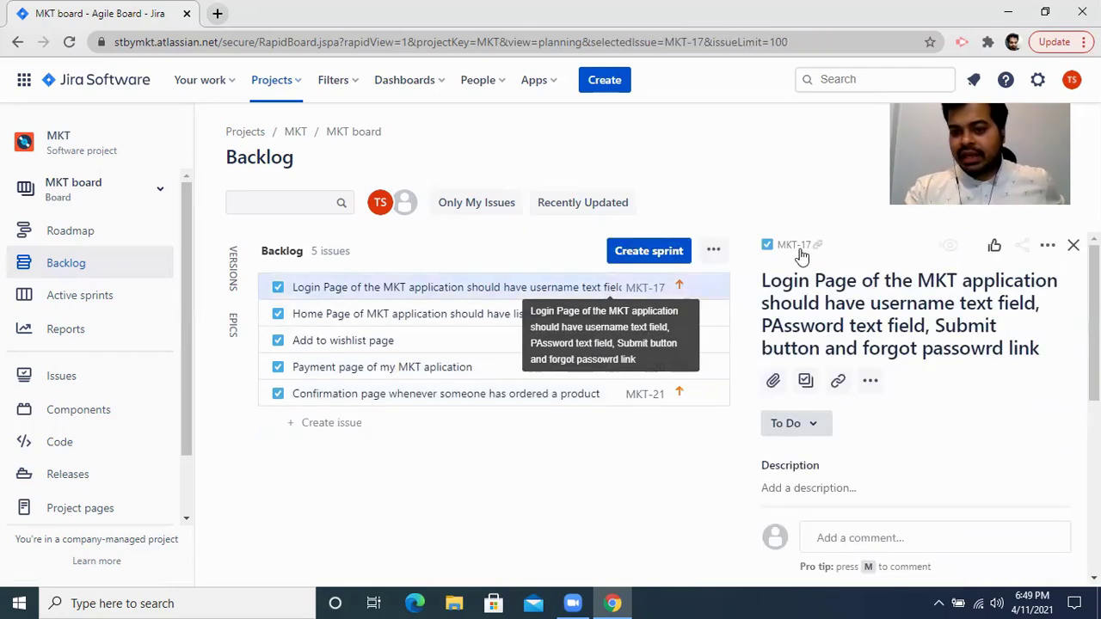
right_click(802, 249)
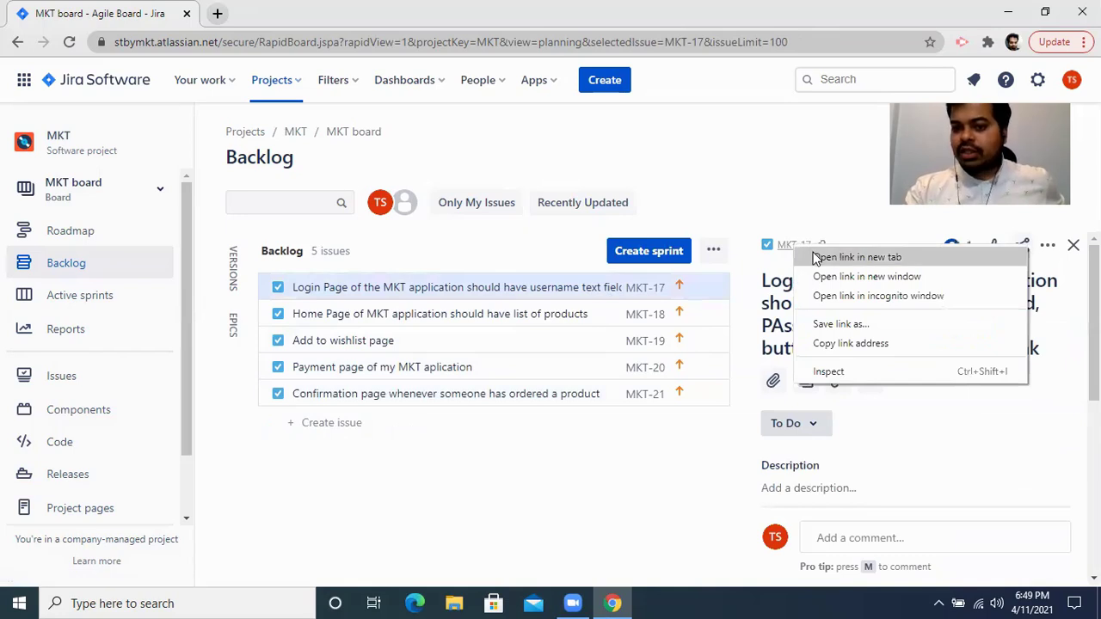
click(855, 257)
click(318, 14)
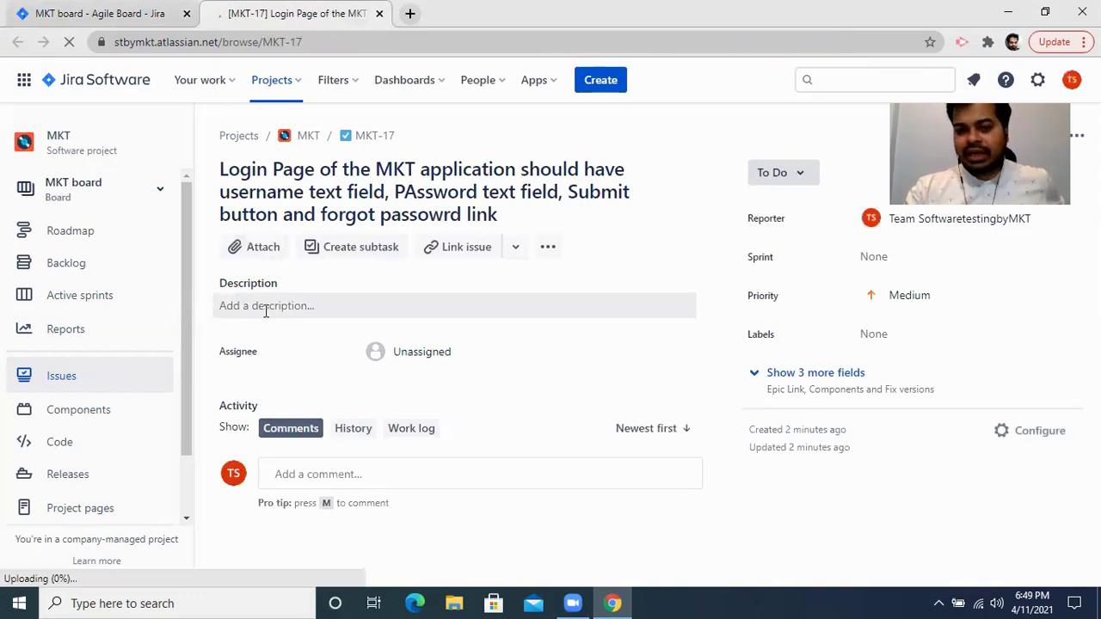
click(265, 313)
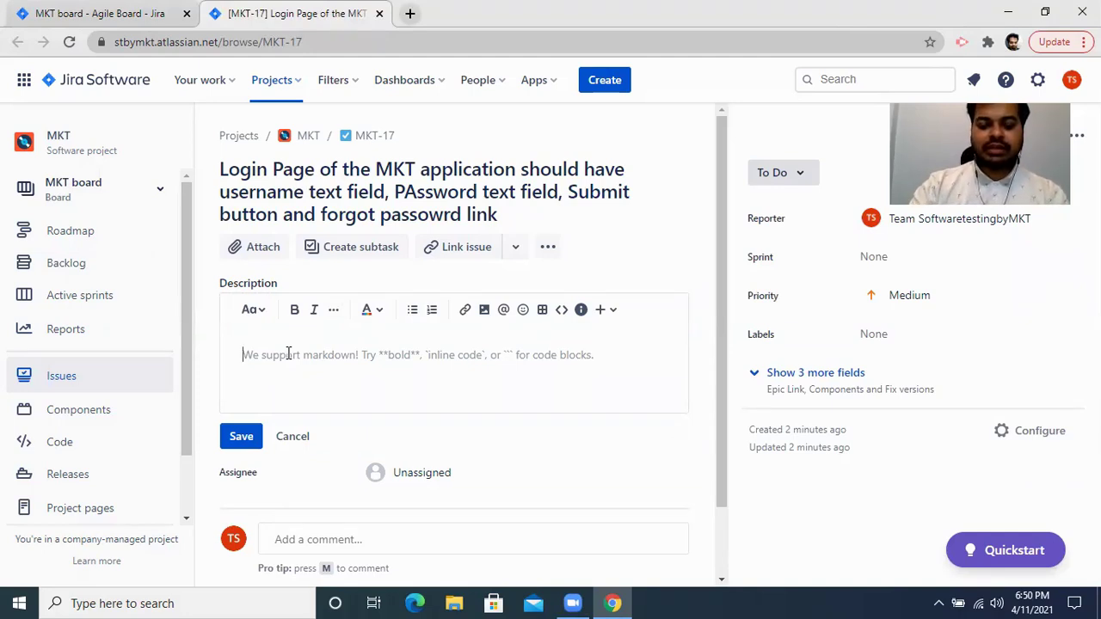
Write the intro: 'IN MKT application we should have a login page which should have four components'.
text(IN MKT application we ahve)
key(BackSpace)
key(BackSpace)
key(BackSpace)
key(BackSpace)
key(BackSpace)
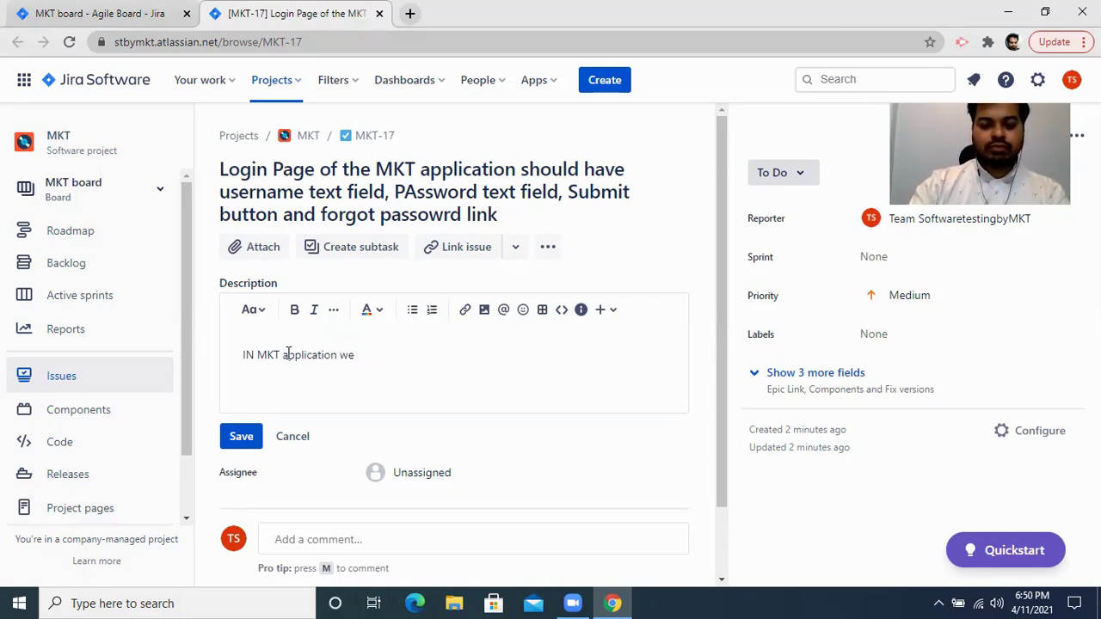
text(should ahve)
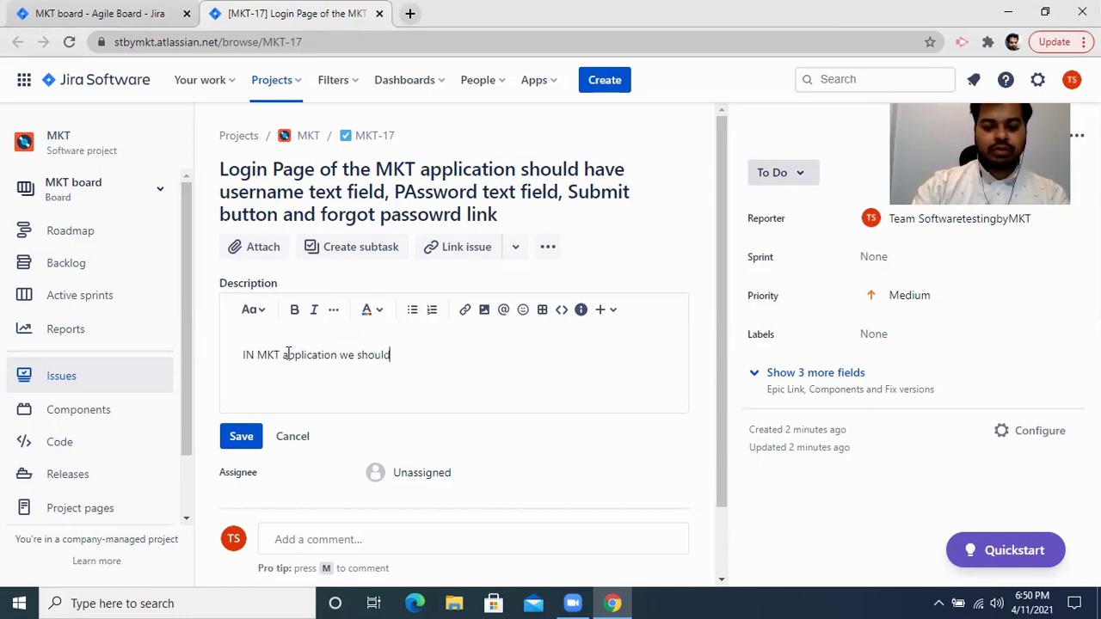
key(BackSpace)
key(BackSpace)
key(BackSpace)
key(BackSpace)
key(BackSpace)
text(have a login)
key(BackSpace)
key(BackSpace)
key(BackSpace)
key(BackSpace)
key(BackSpace)
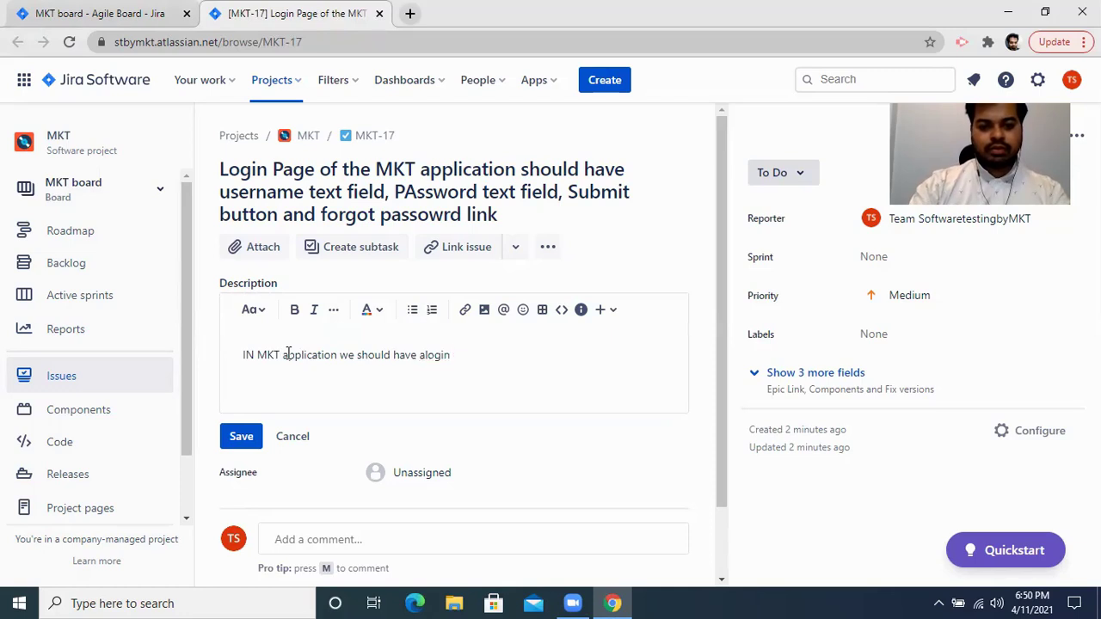
text(login page which should have four componets)
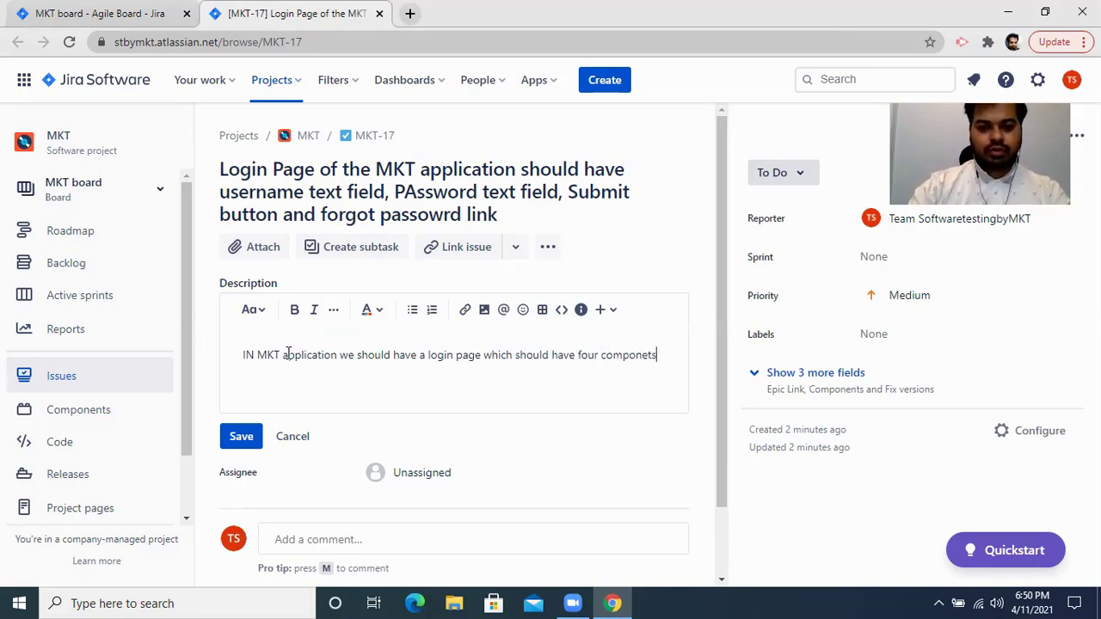
key(BackSpace)
key(BackSpace)
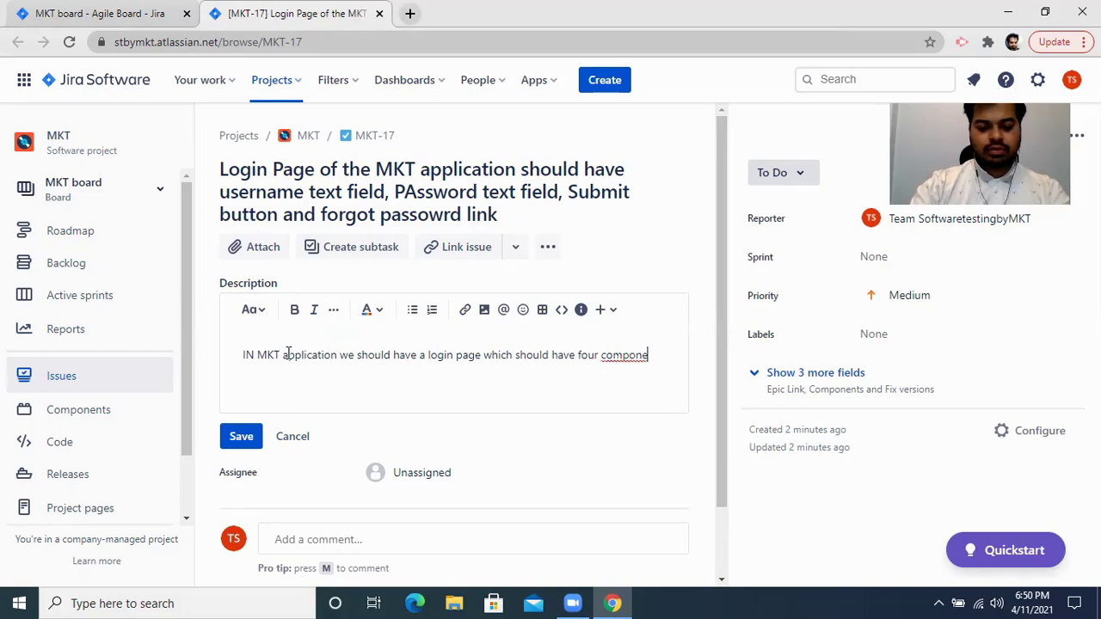
Add lines a) Username: valid mail ids only, b) Password: alphanumeric plus special characters.
text(nts. )
text(a) )
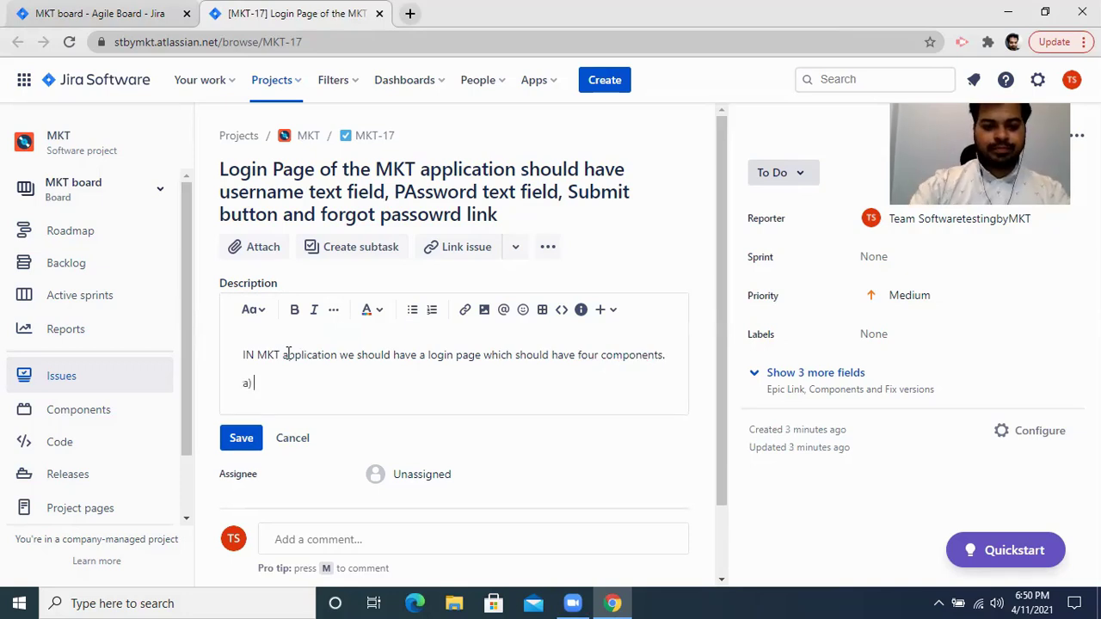
text(Usern)
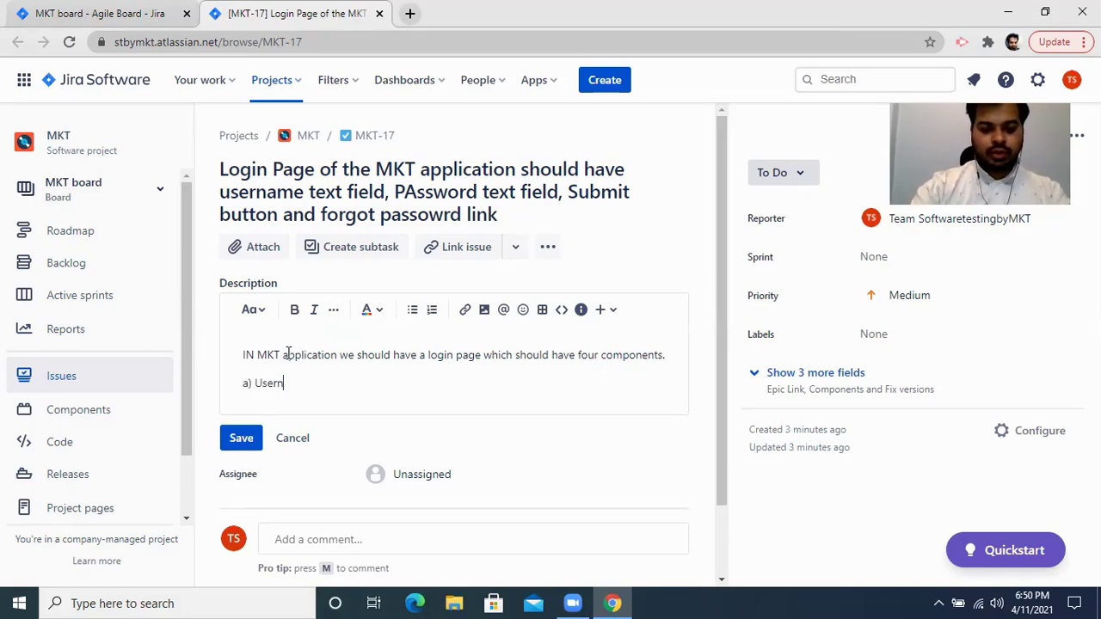
text(ame-It should a)
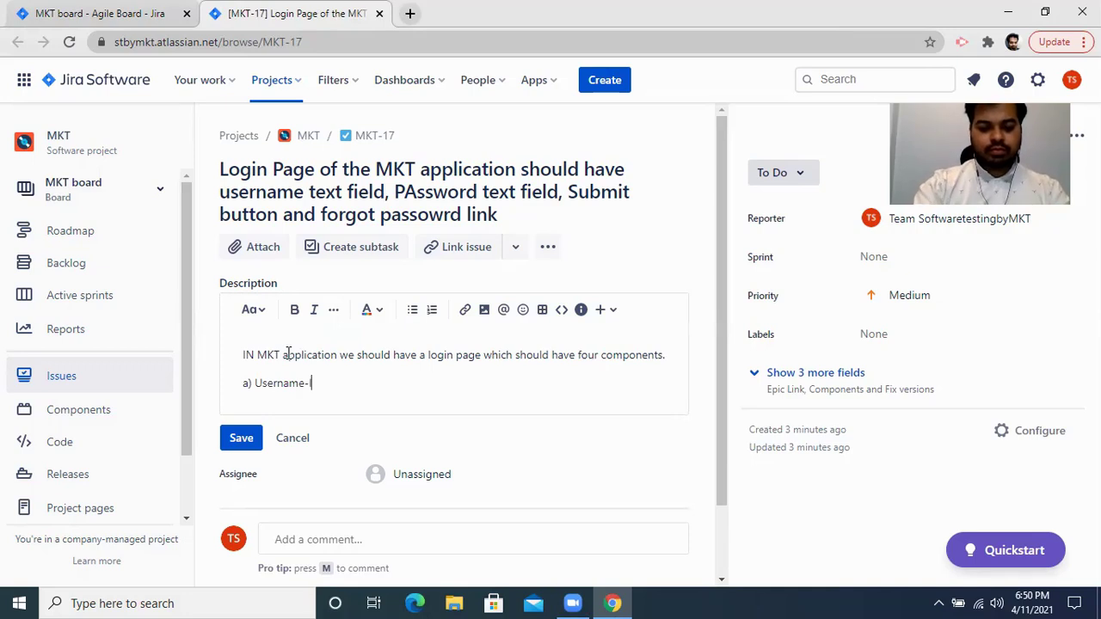
text(ccept only )
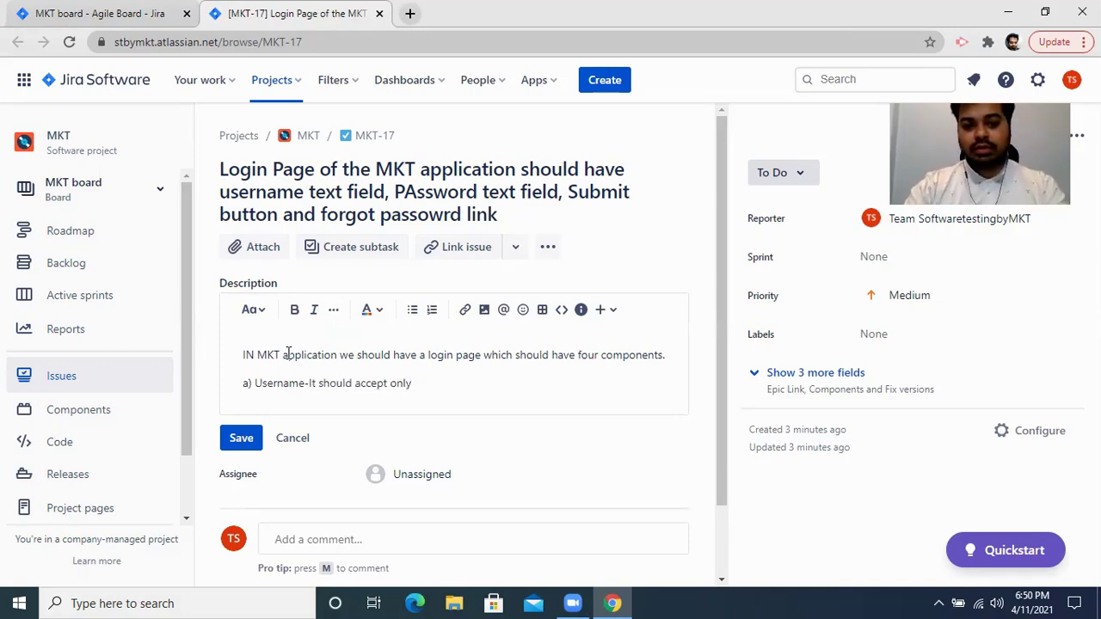
text(val)
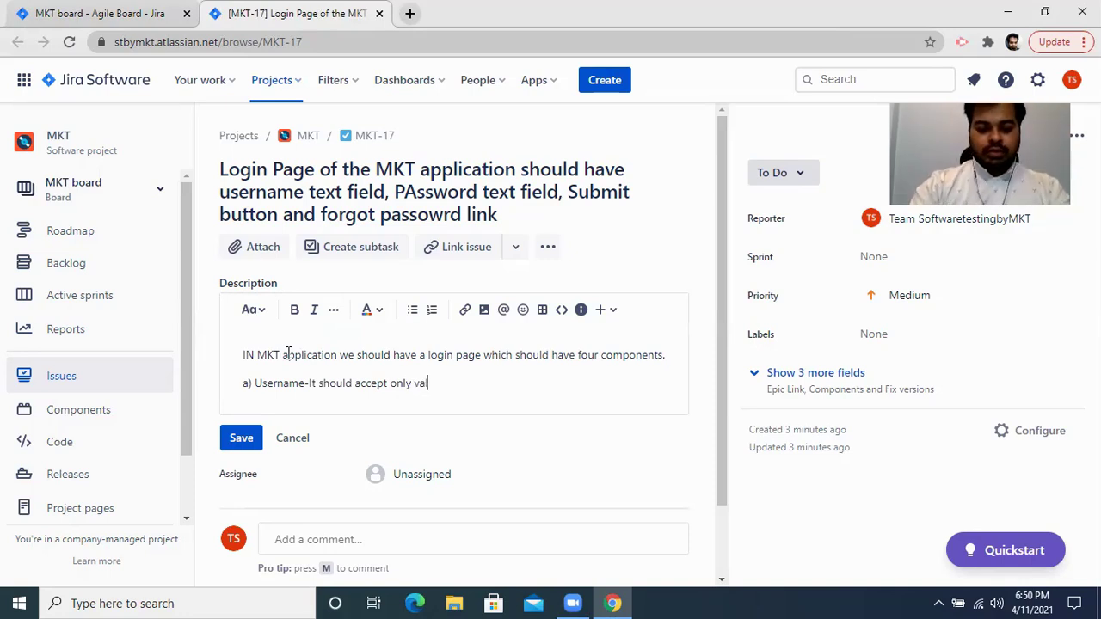
text(id mail id)
key(Return)
text(b))
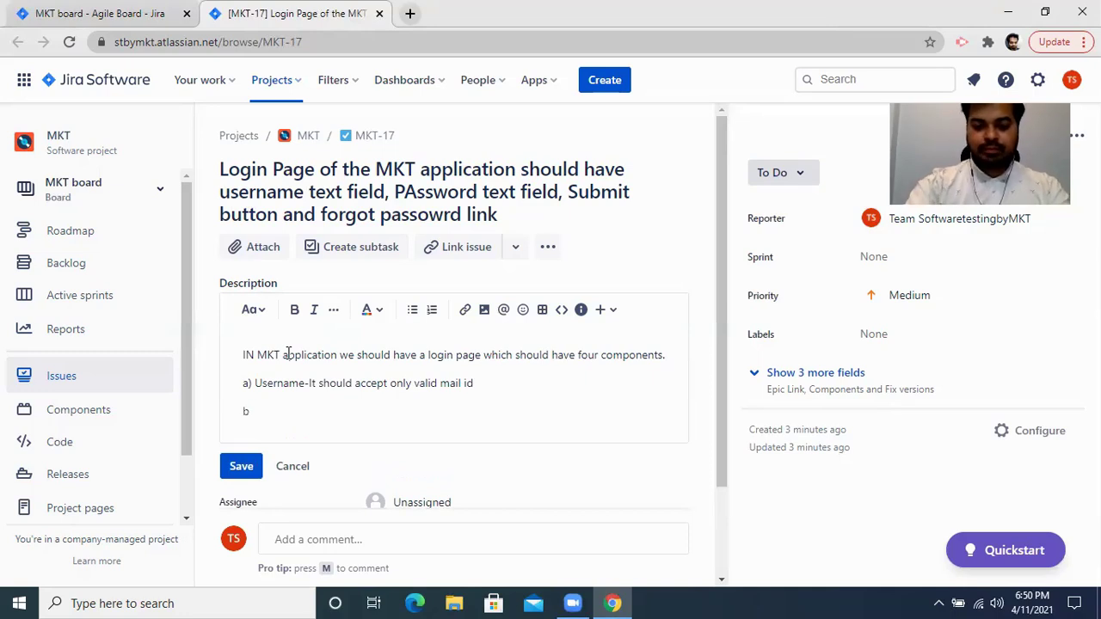
text(Password-)
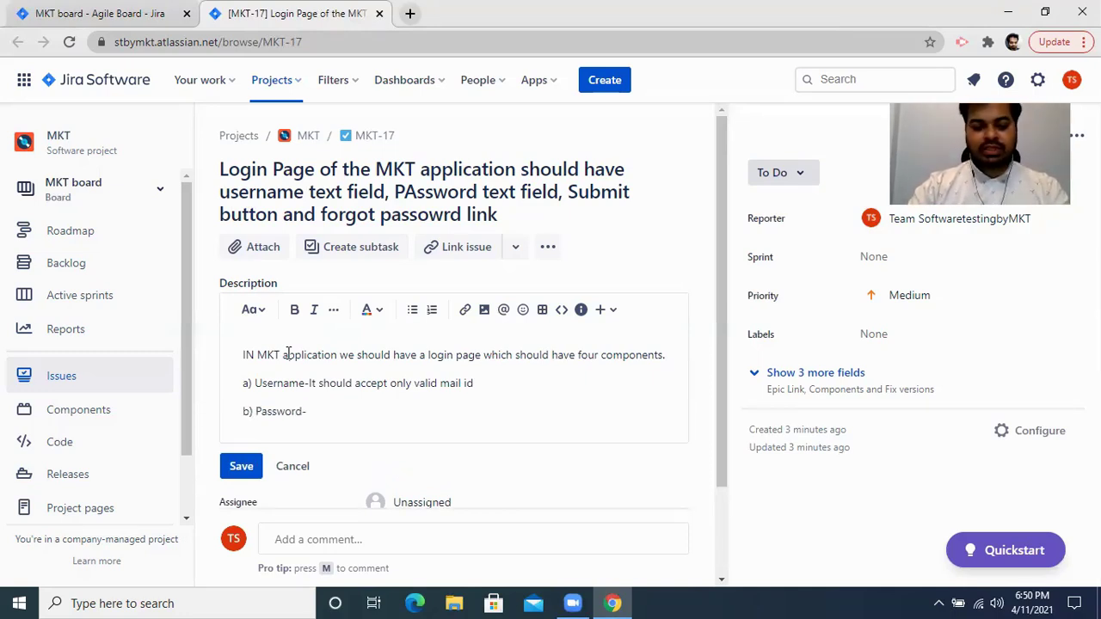
text(It sho)
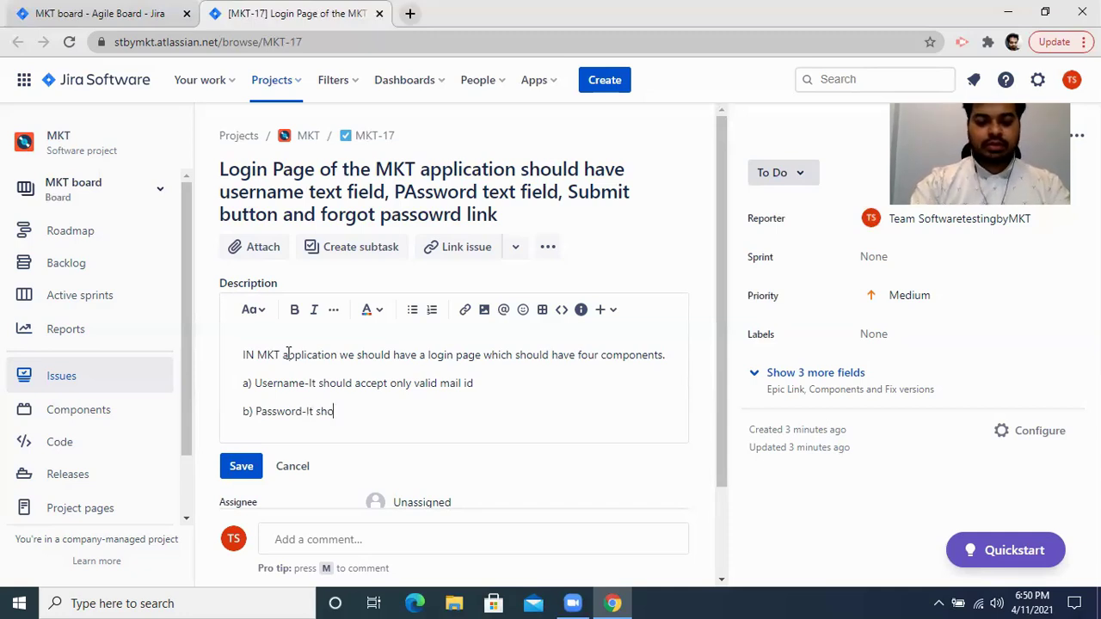
text(uld have)
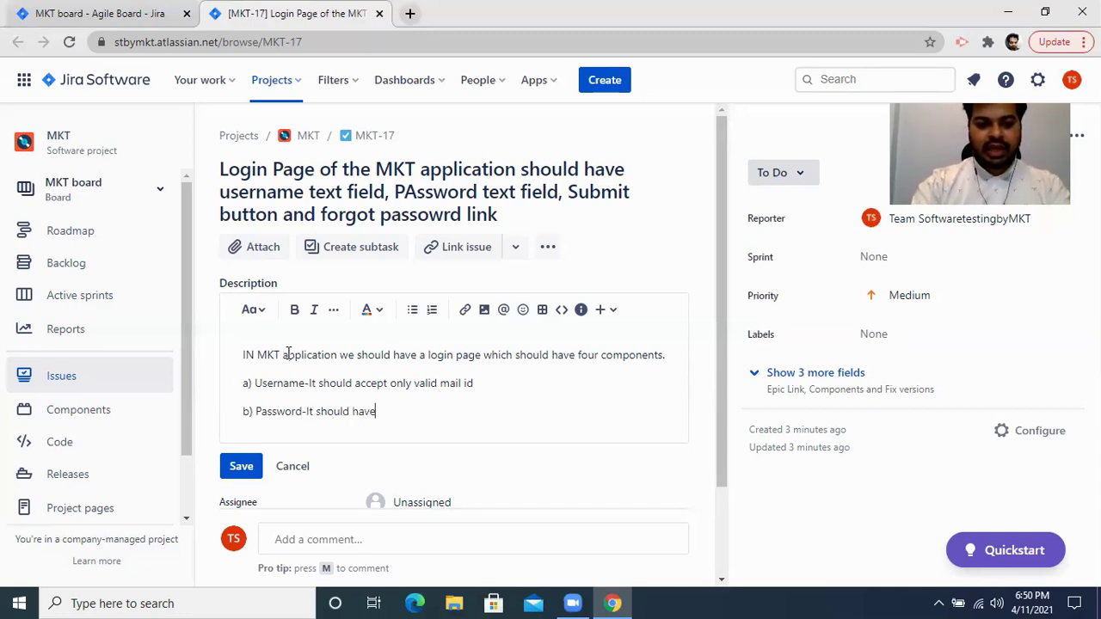
text( com)
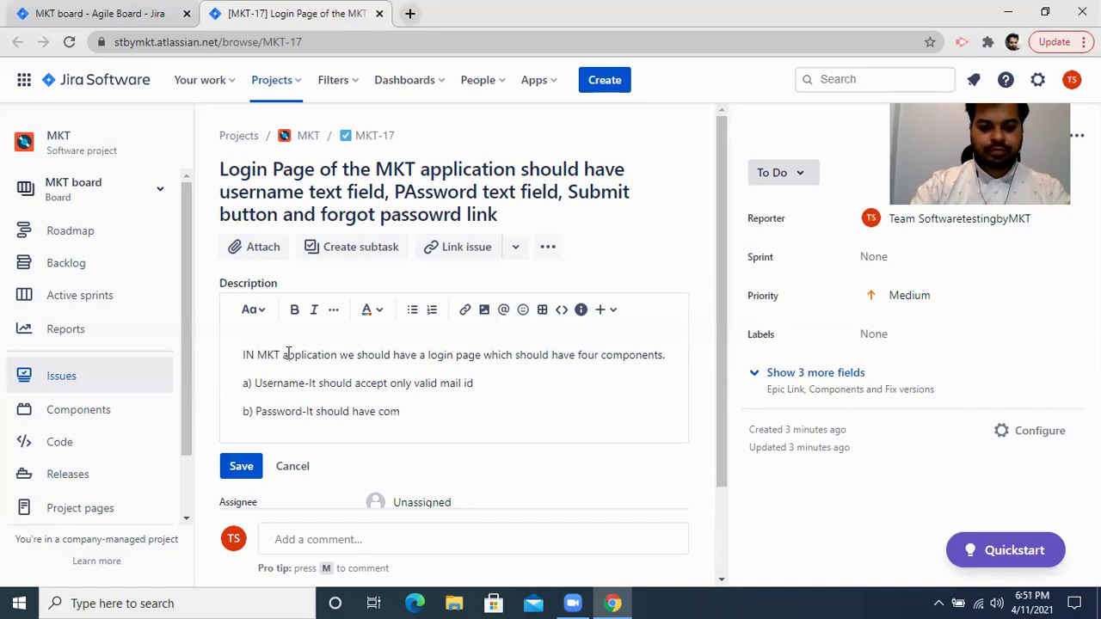
text(bination of )
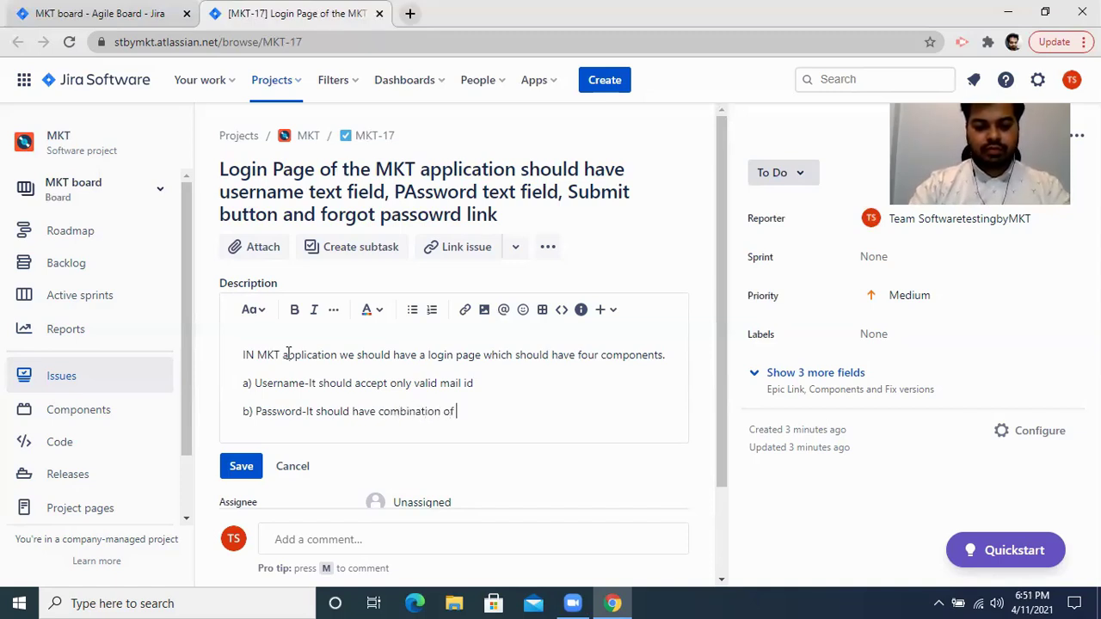
text(aplhanu)
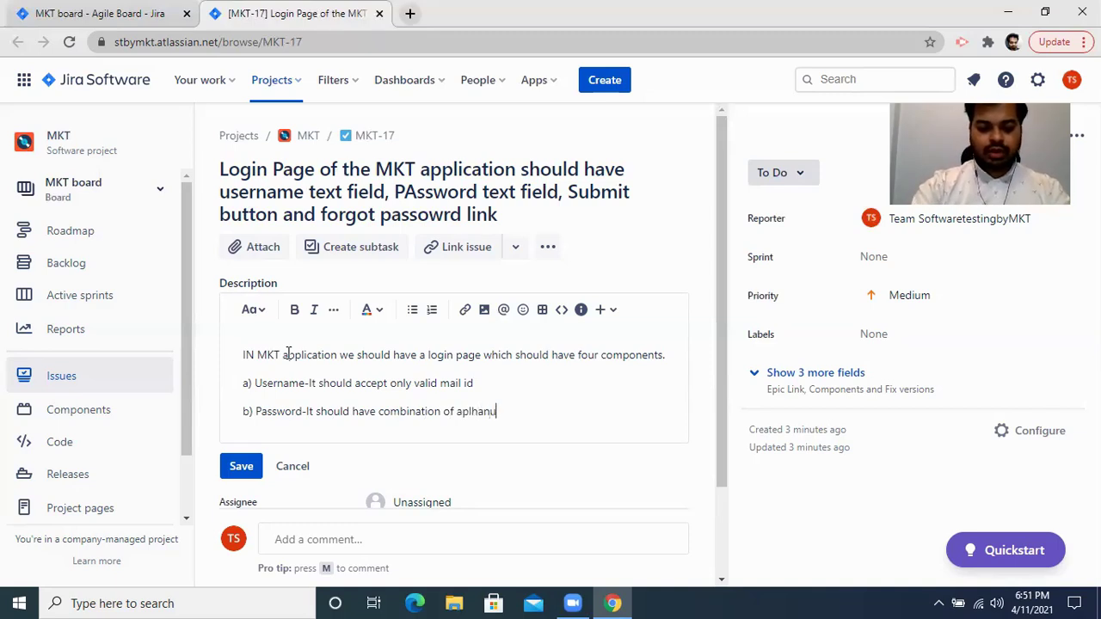
text(mneric)
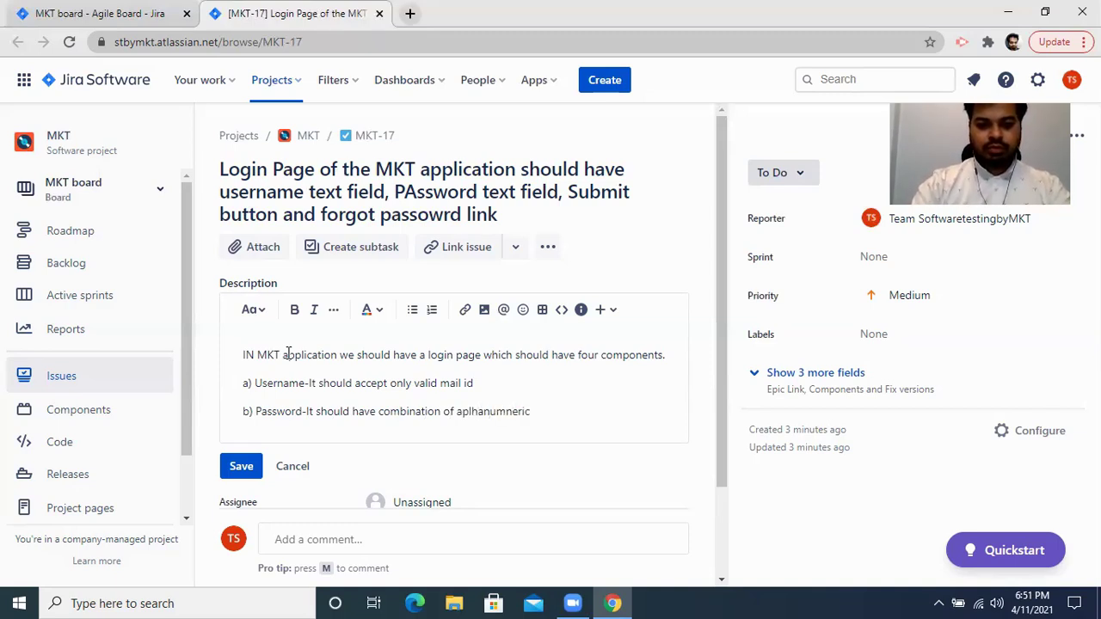
text(+Special Cha)
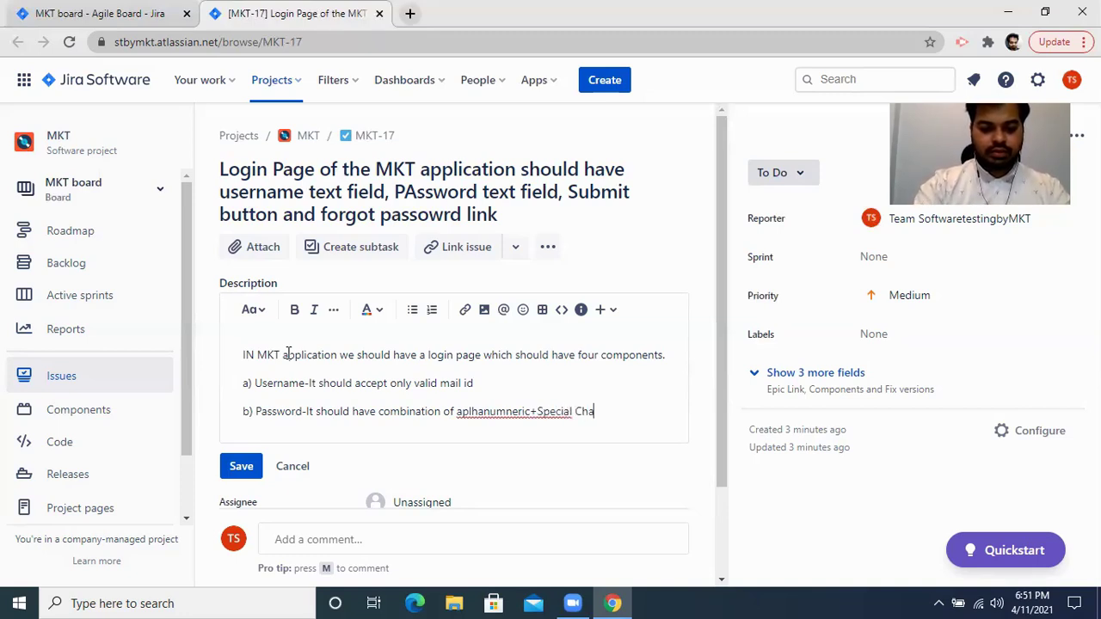
text(racter)
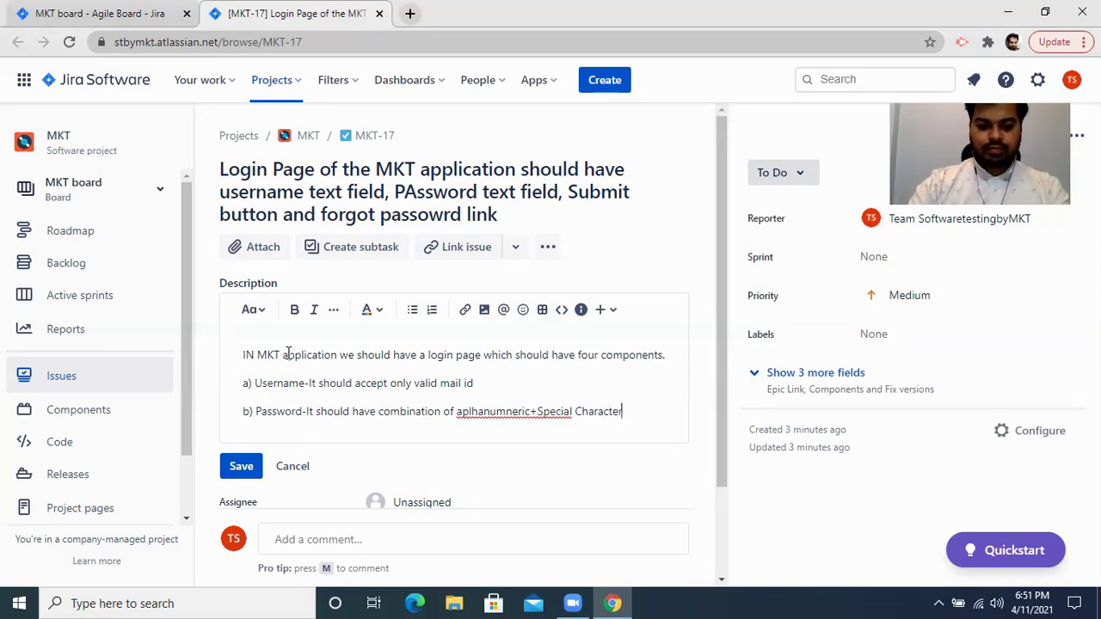
text( to make)
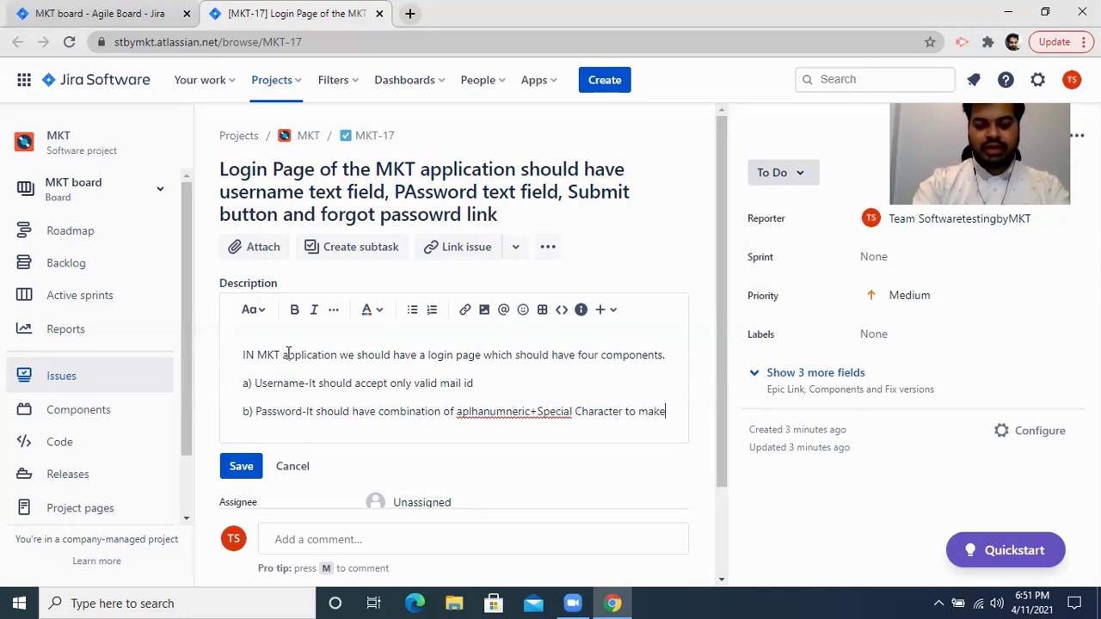
text( the password )
text(strong)
text(())
text(example: Qwertt^%$%^1234546))
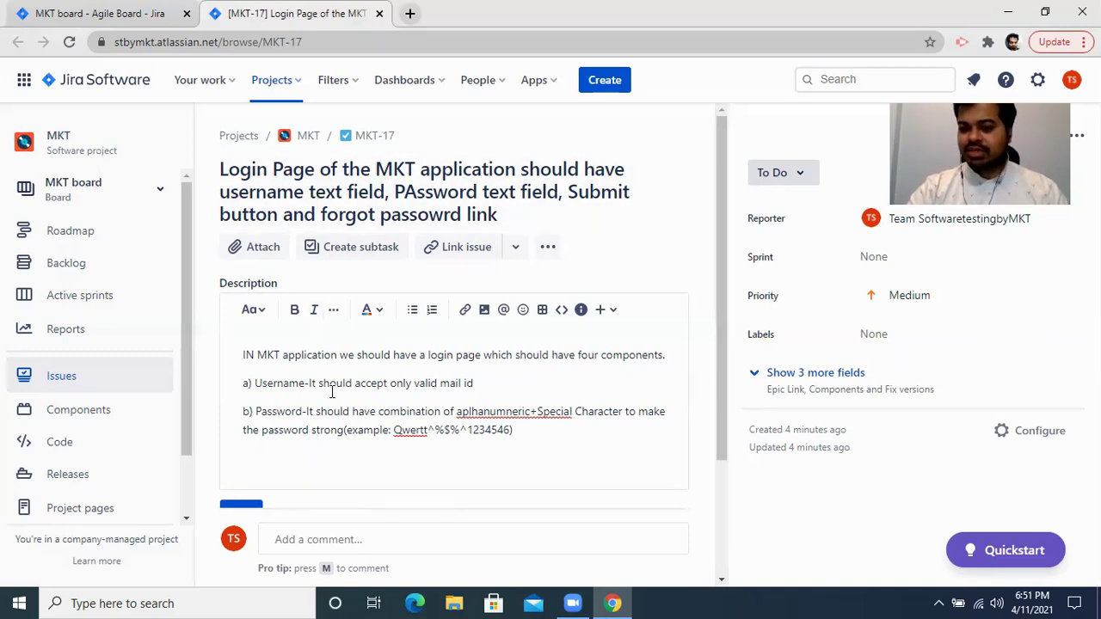
click(278, 465)
scroll(273, 479, down, 2)
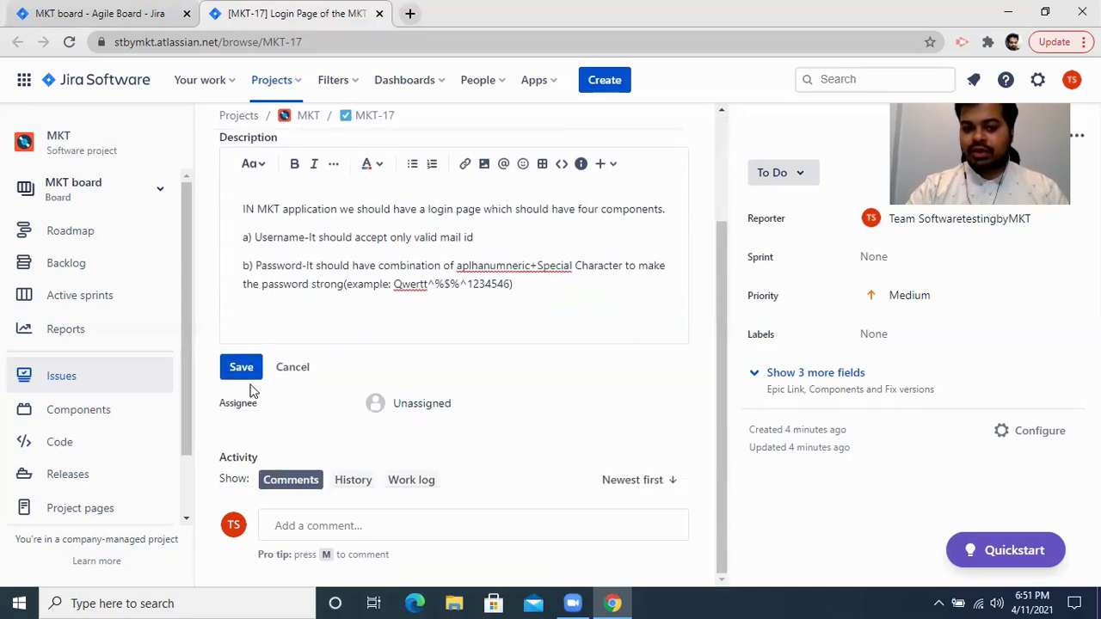
Save the MKT-17 description, set its priority to Highest, and return to the MKT board tab.
click(242, 368)
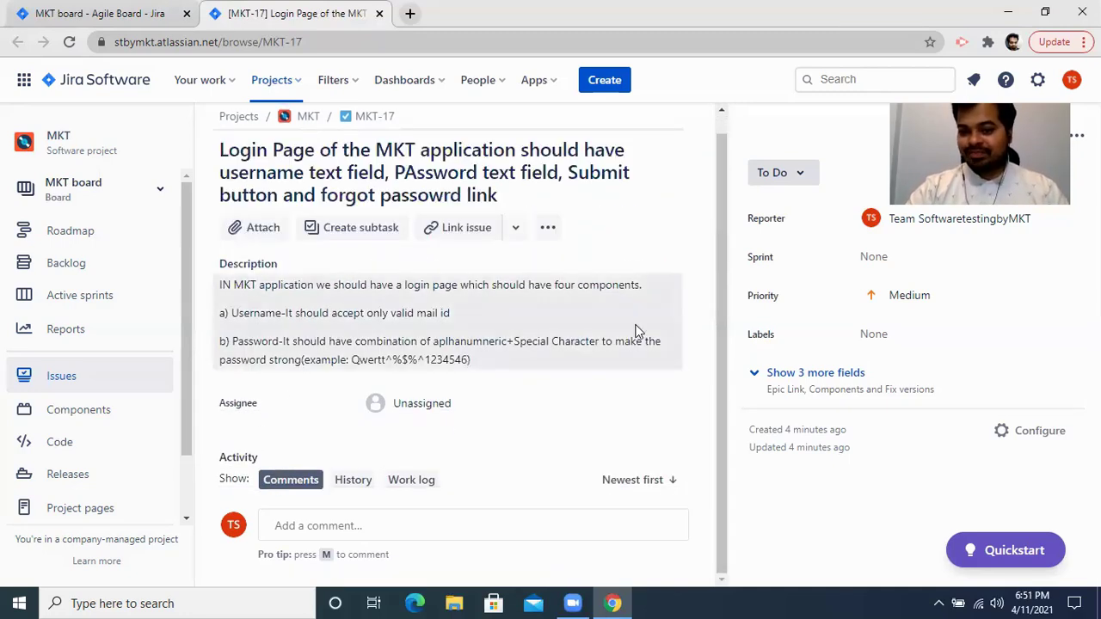
click(755, 378)
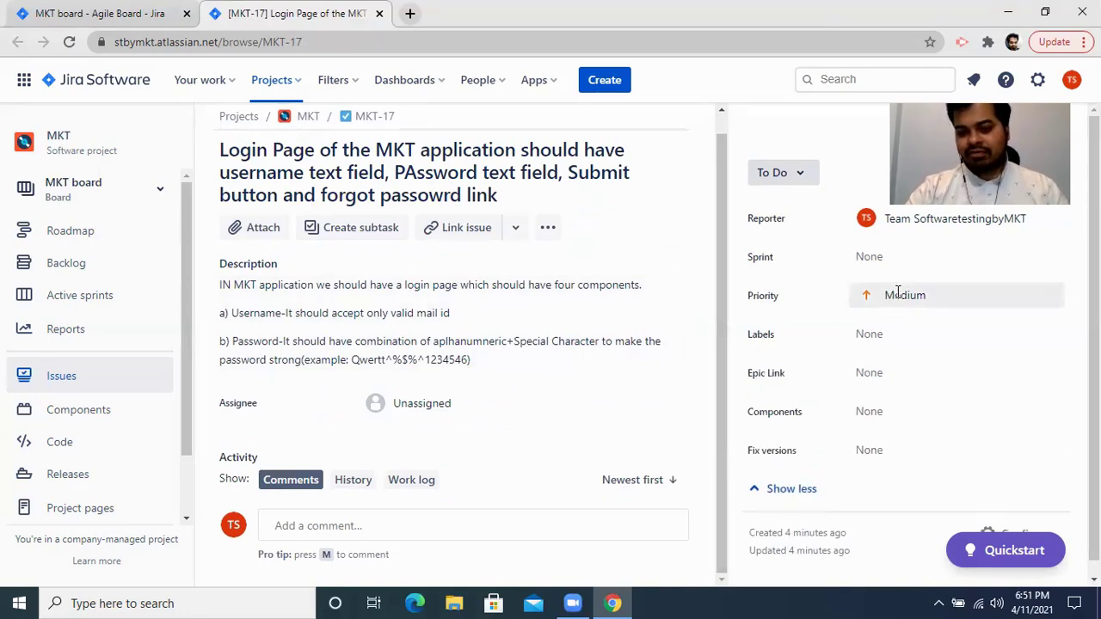
click(897, 293)
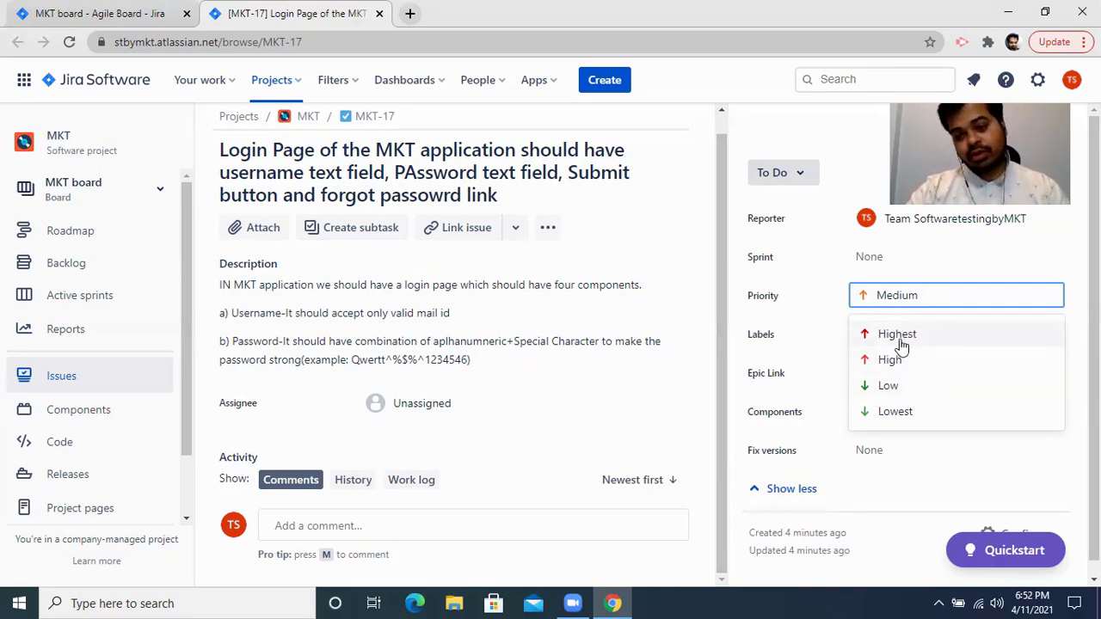
click(899, 341)
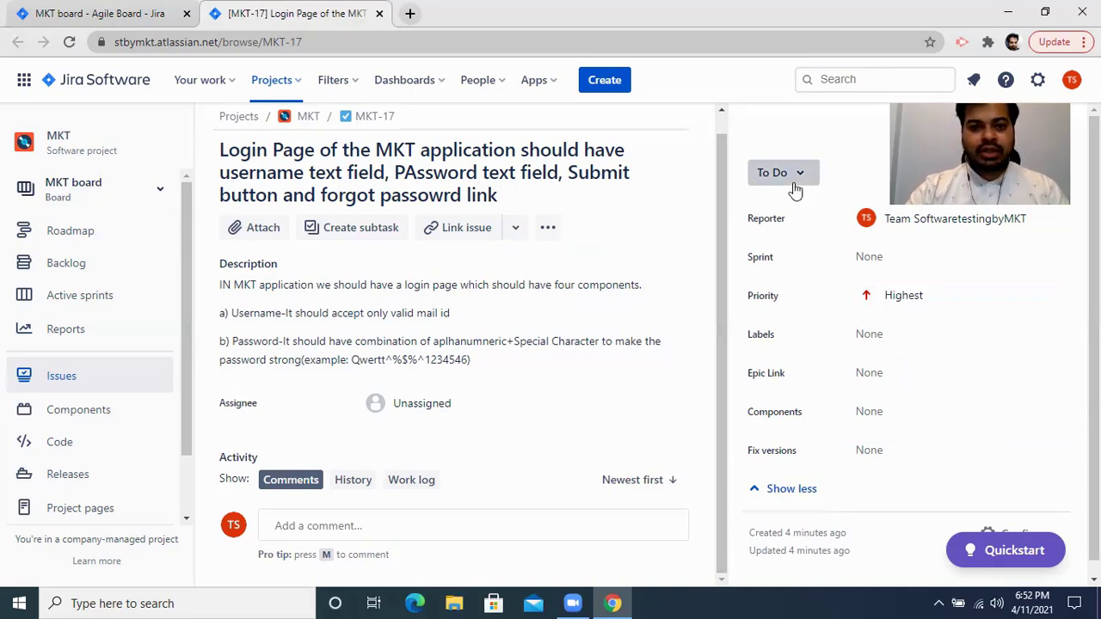
click(155, 13)
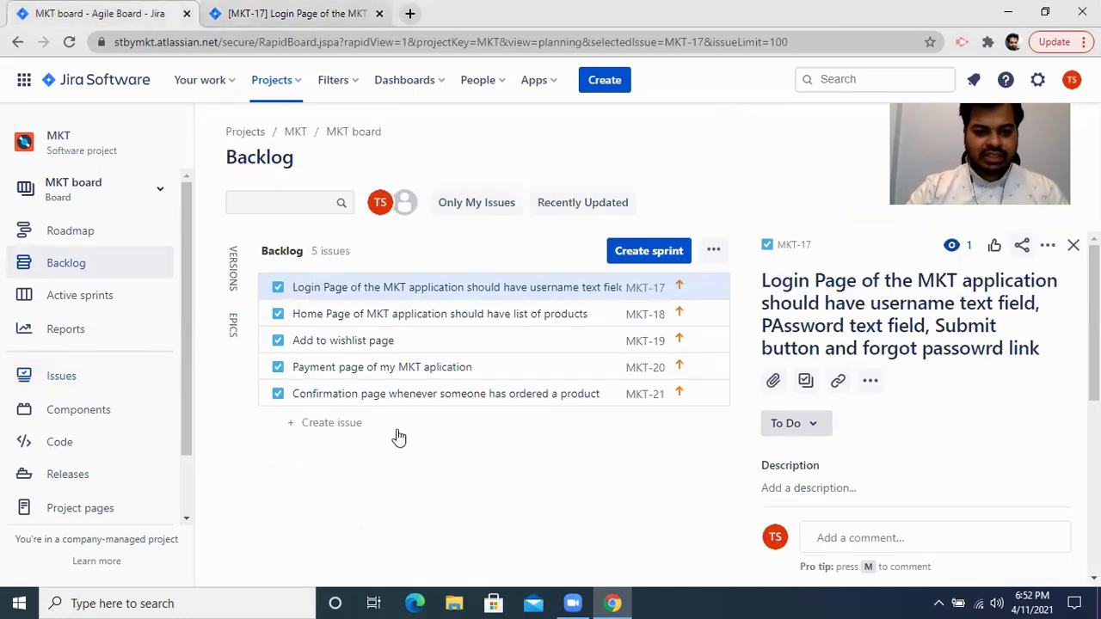
Open MKT-21 as a full page in its own tab, set its priority to Low, then return to MKT-17.
click(447, 389)
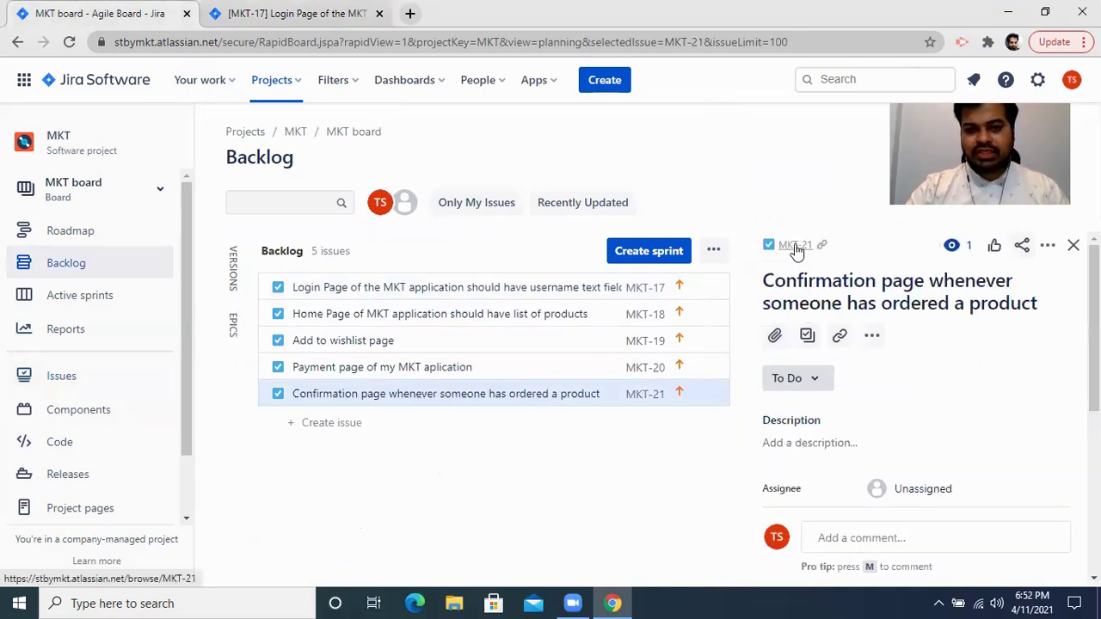
click(796, 247)
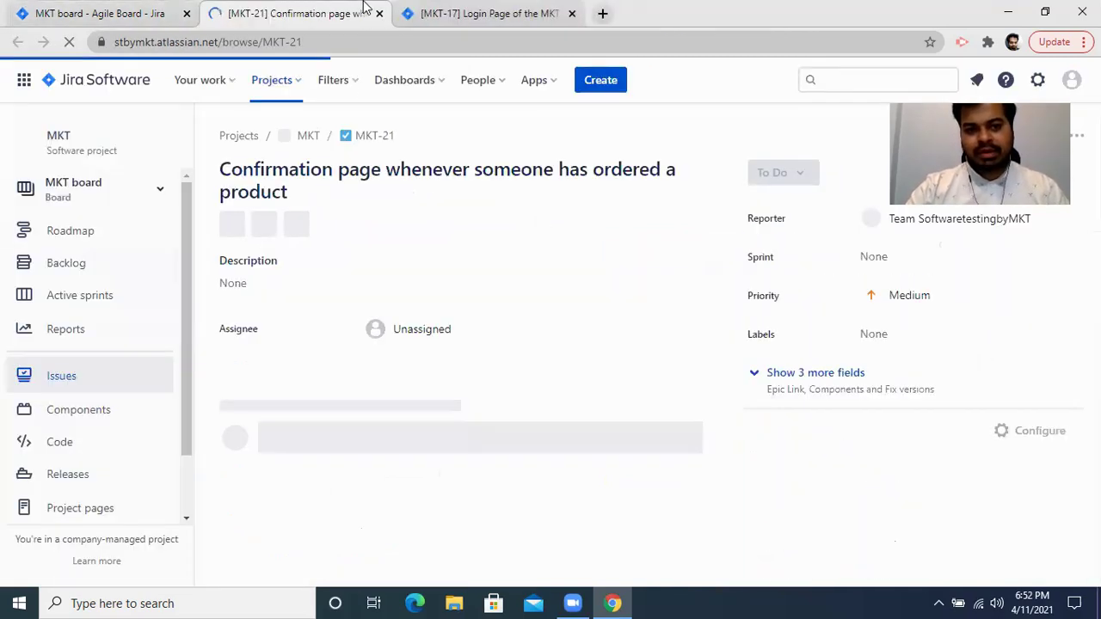
drag(336, 8, 528, 11)
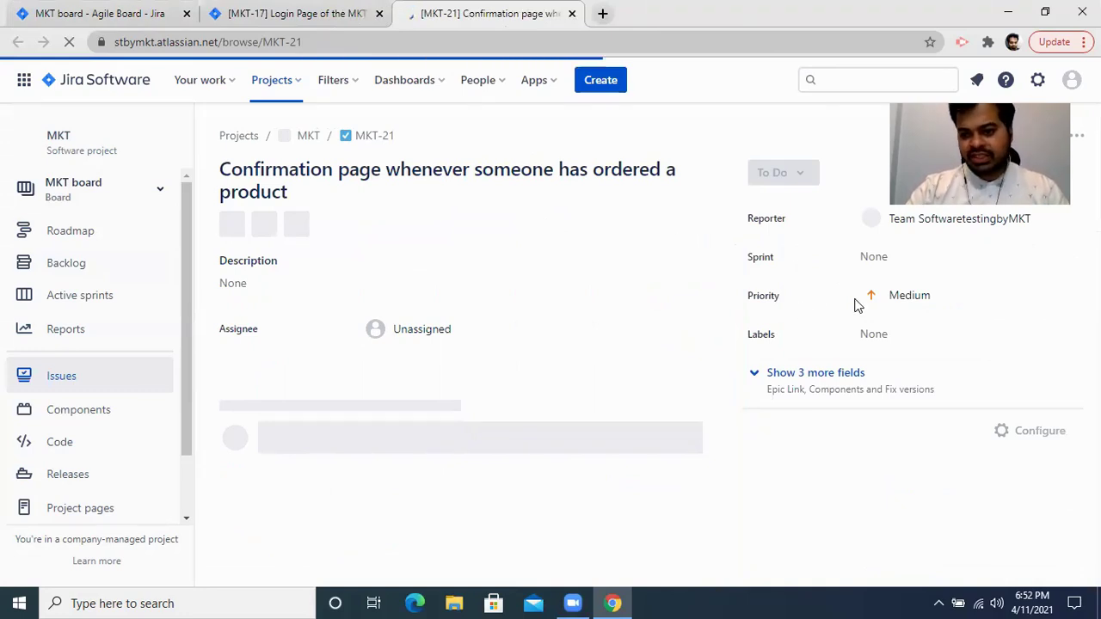
click(909, 299)
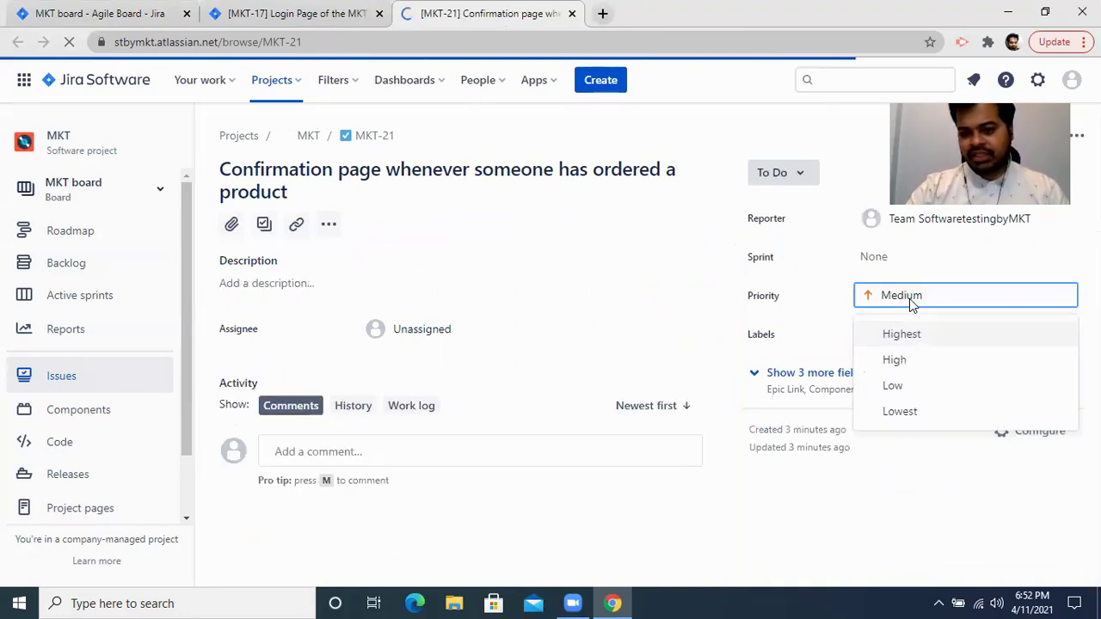
click(891, 387)
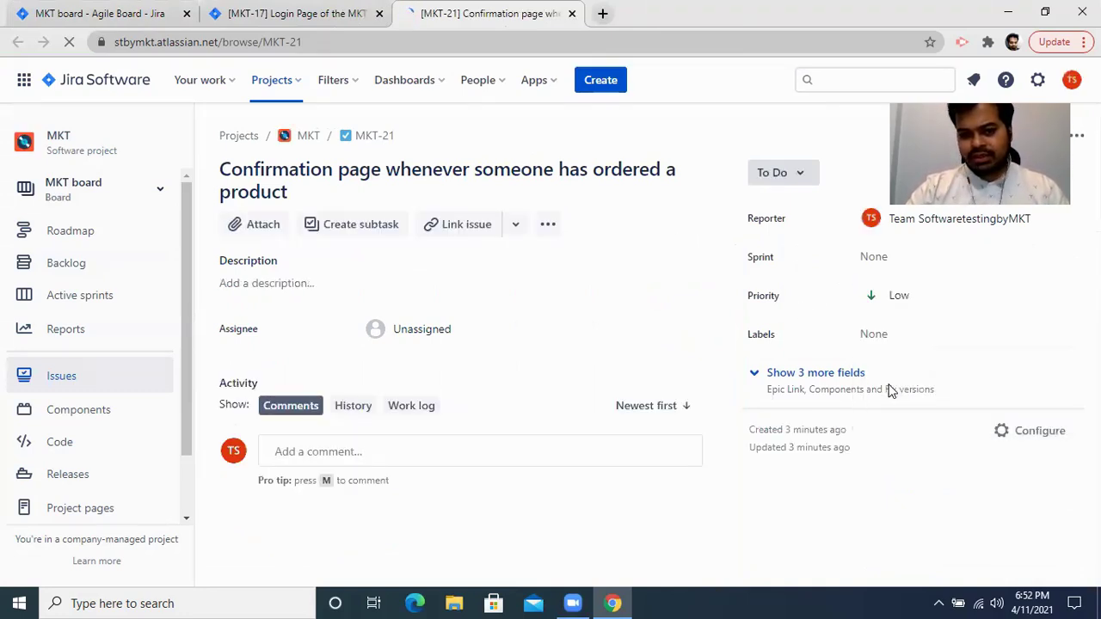
click(266, 286)
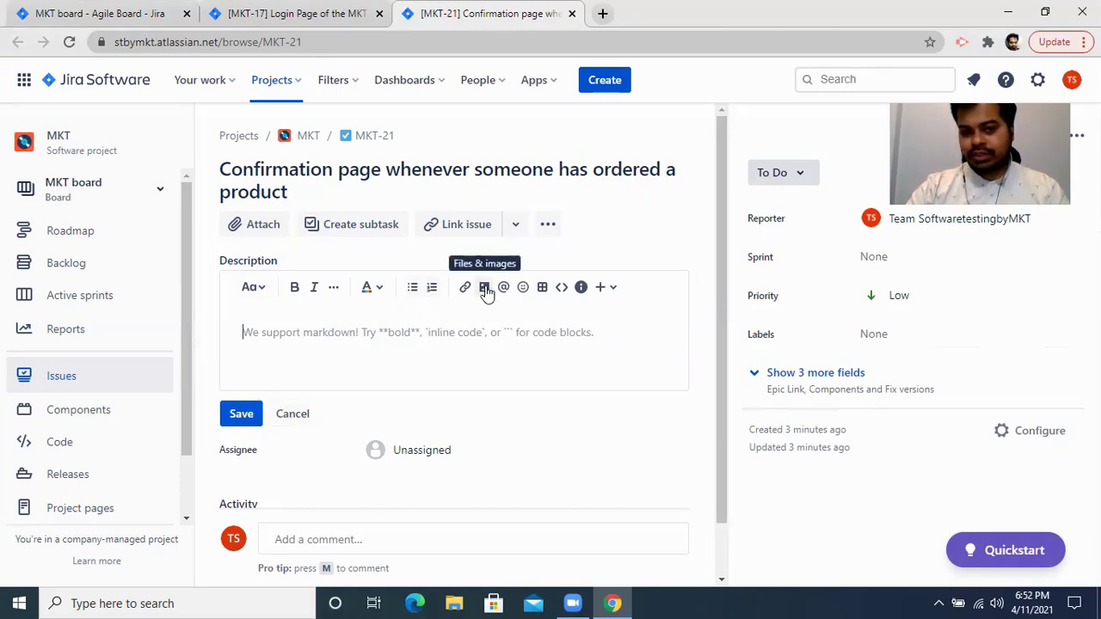
click(353, 10)
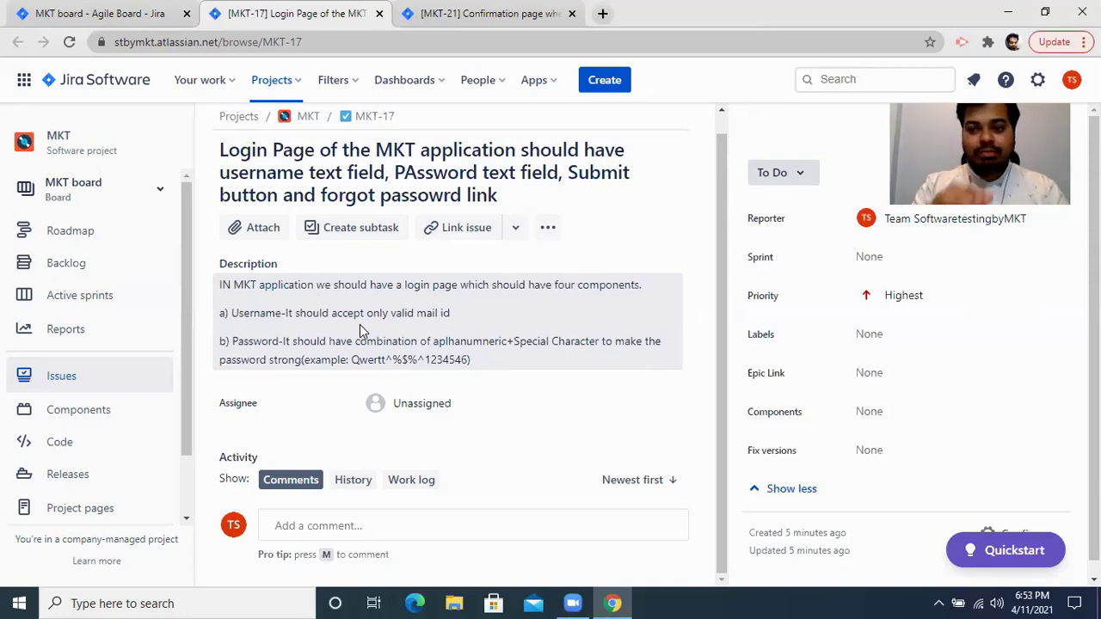
Insert Screenshot (14) from Pictures > Screenshots into the MKT-17 description and save.
click(444, 302)
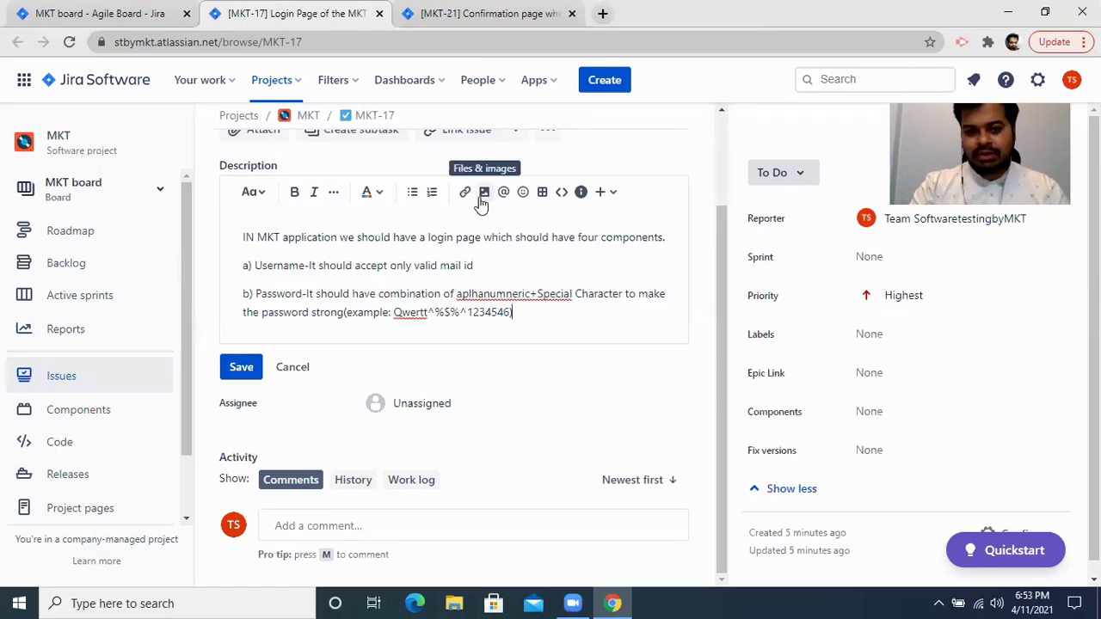
click(484, 193)
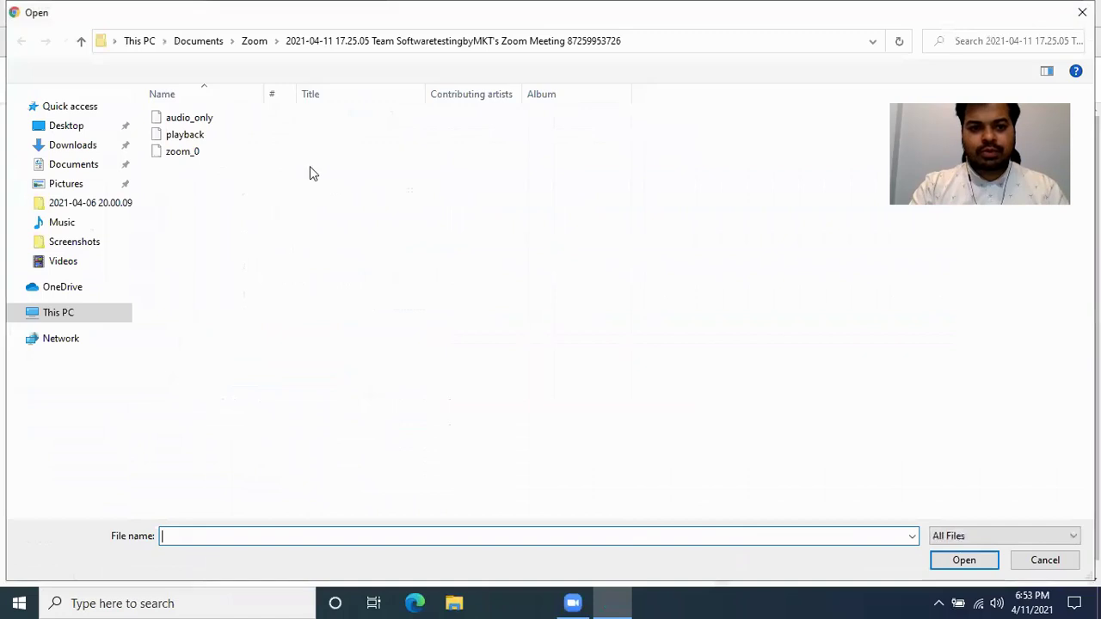
click(71, 185)
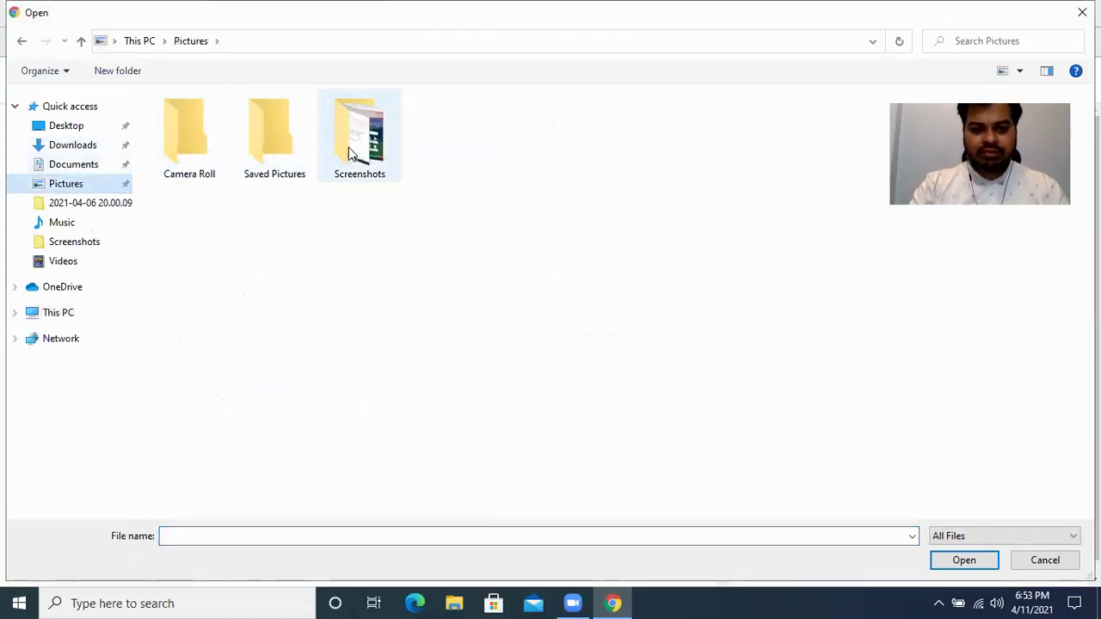
double_click(355, 145)
double_click(357, 237)
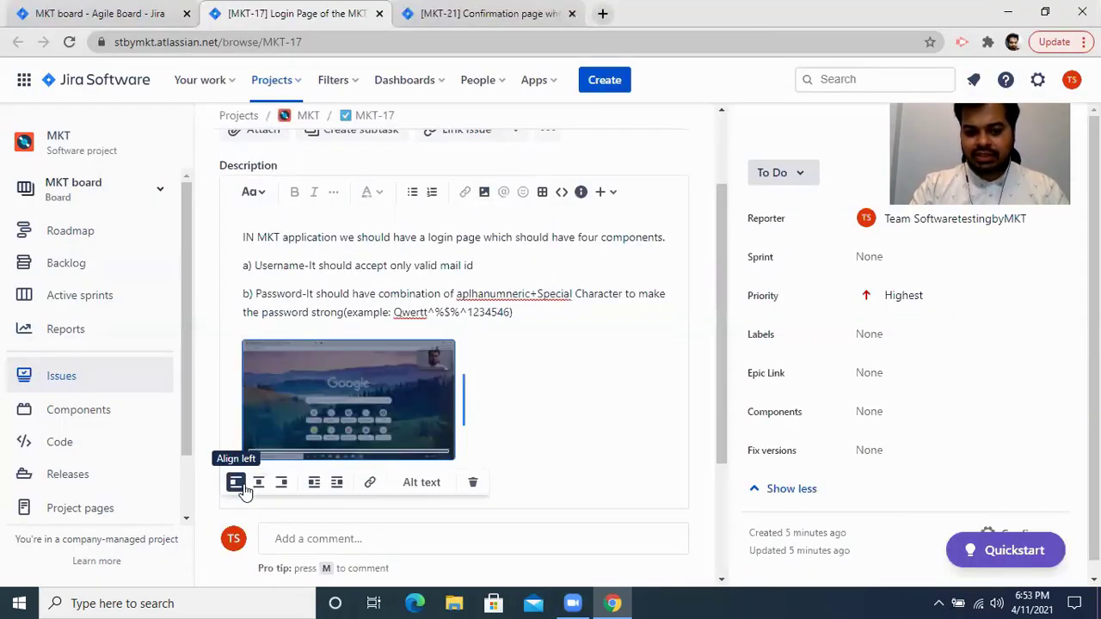
scroll(330, 430, down, 2)
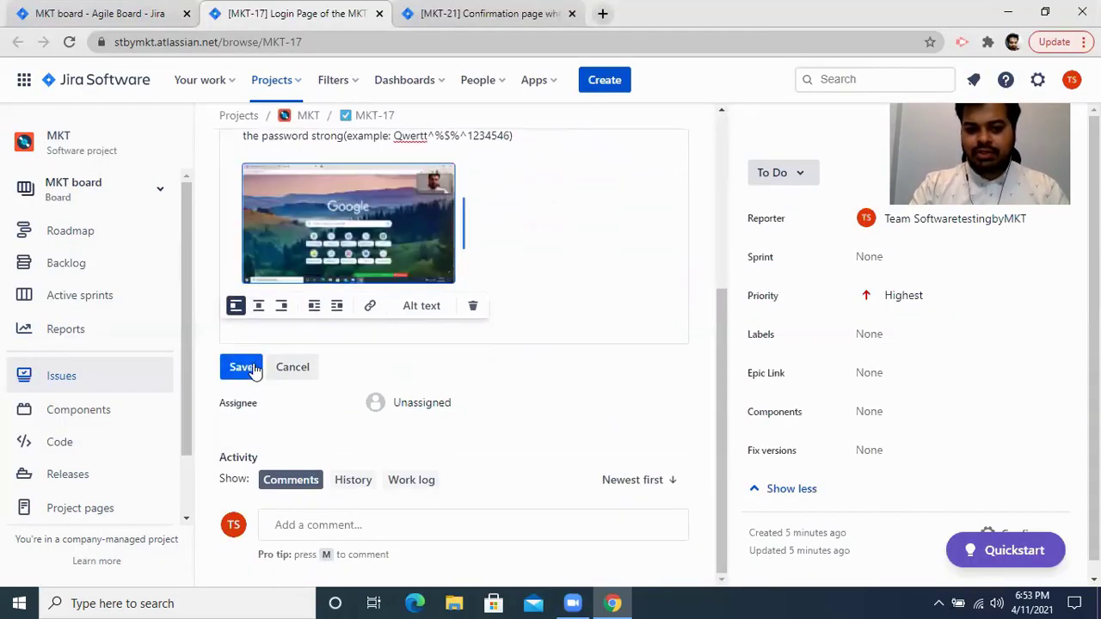
click(243, 368)
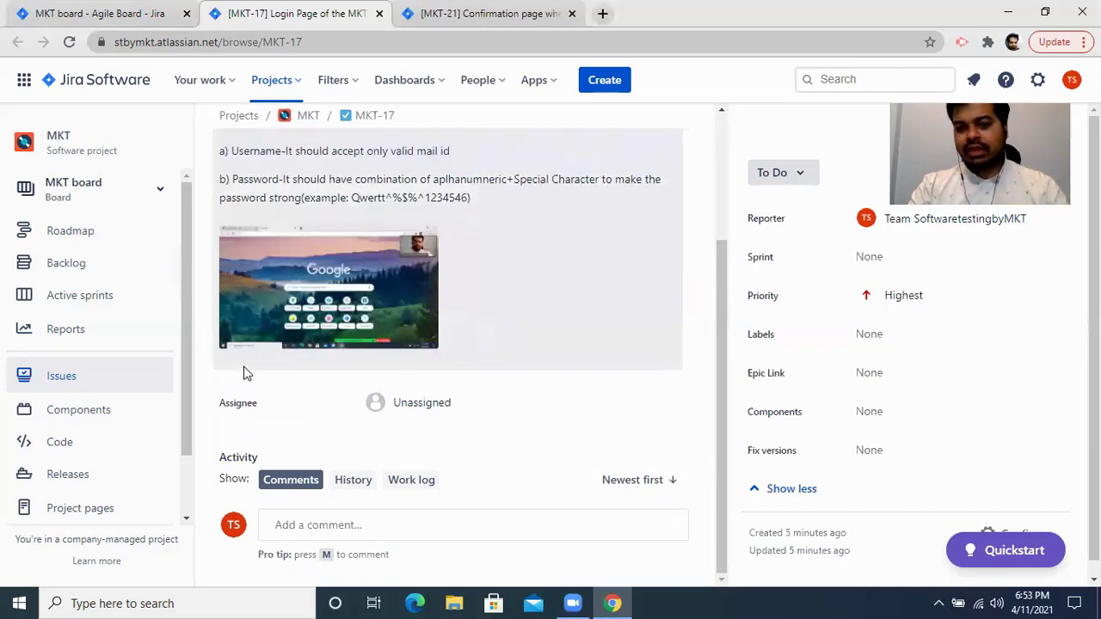
scroll(364, 427, down, 1)
scroll(471, 453, up, 3)
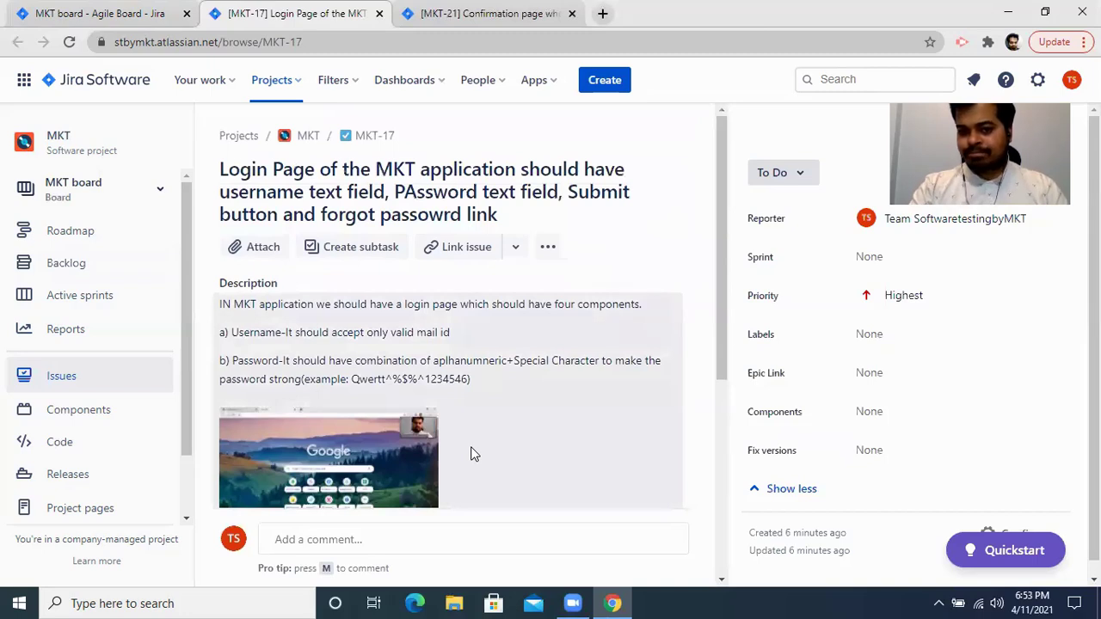
Check the ••• and Attach options without changes, then put the MKT-17 description into edit mode.
click(549, 249)
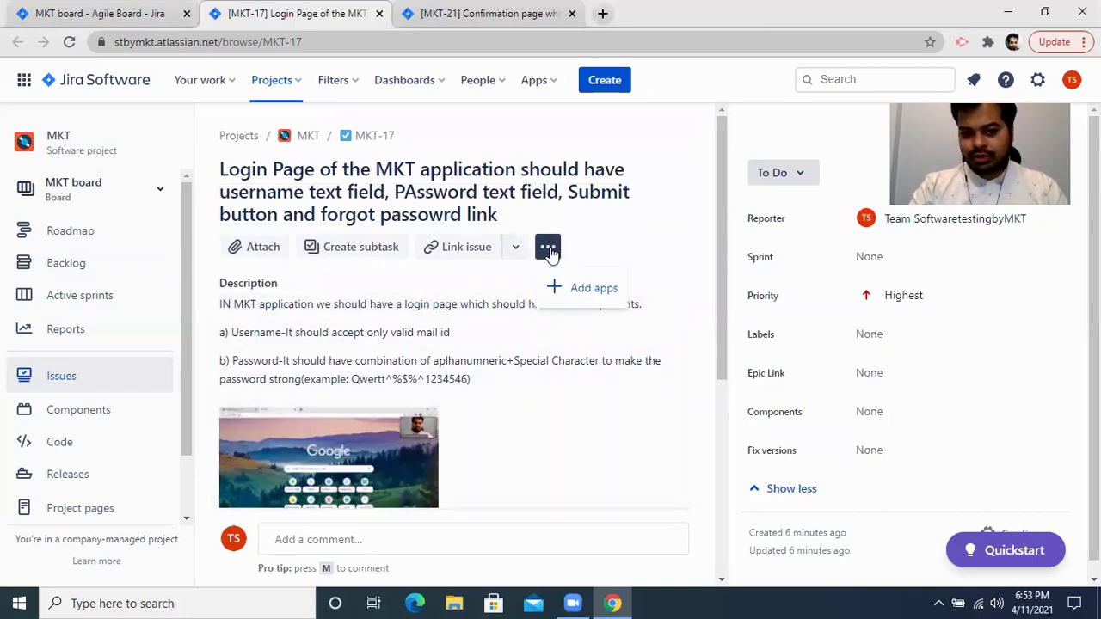
click(267, 249)
click(265, 249)
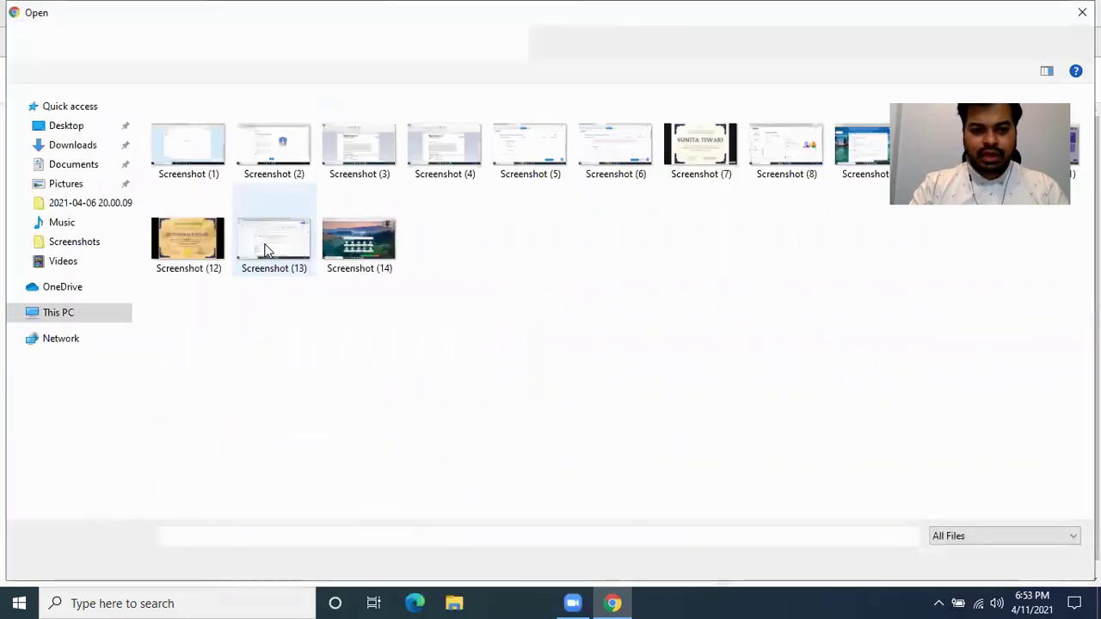
key(Escape)
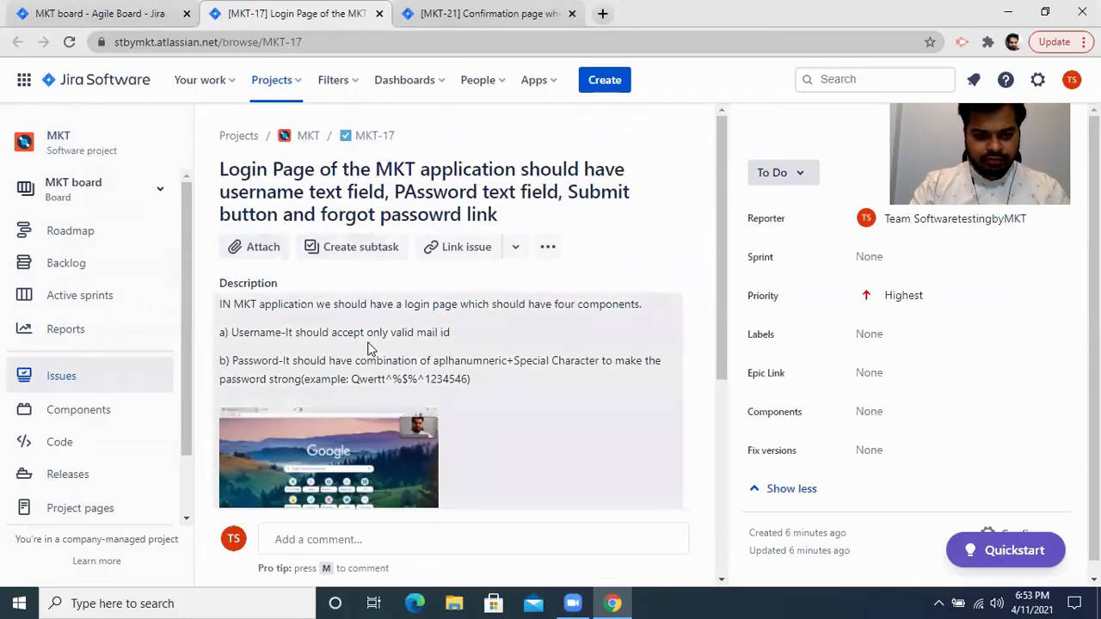
click(371, 305)
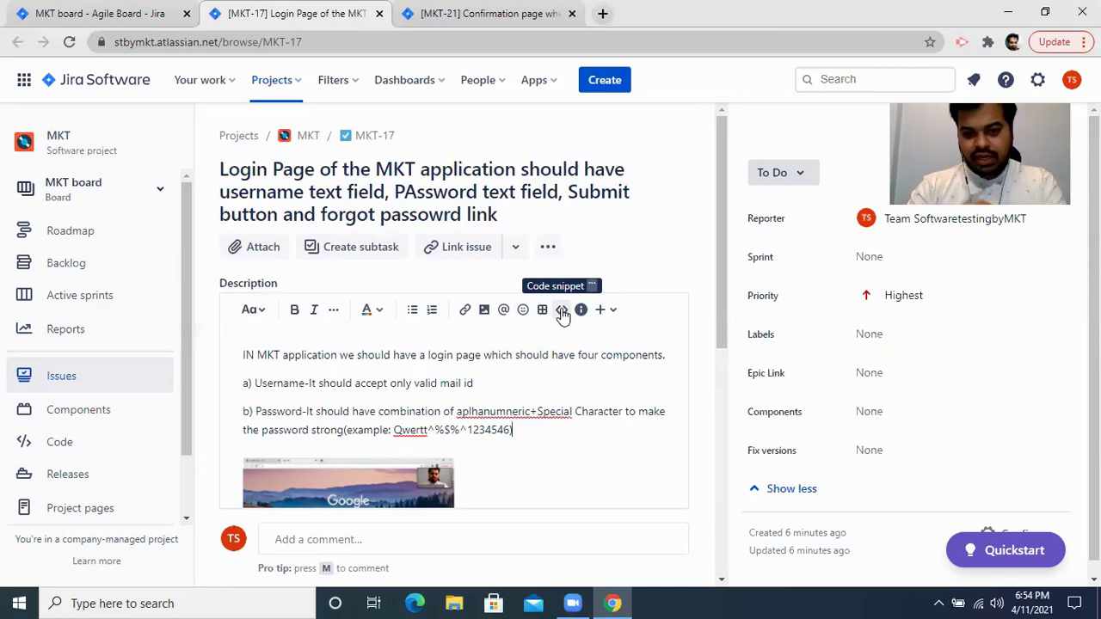
Save the MKT-17 description unchanged and go to the MKT board Backlog.
click(599, 311)
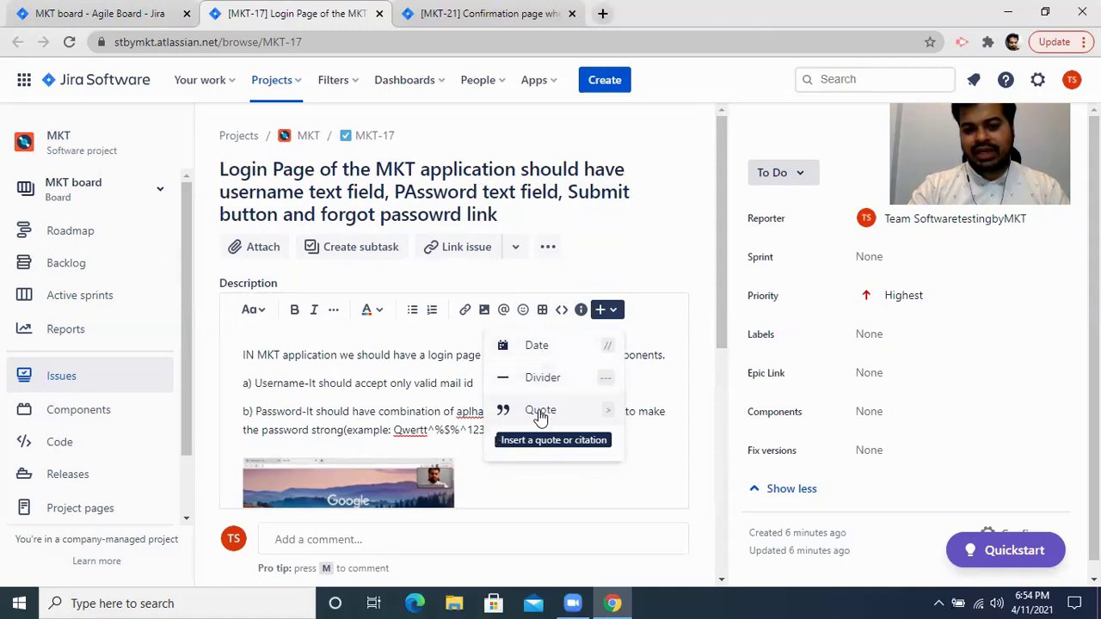
click(312, 408)
scroll(332, 435, down, 2)
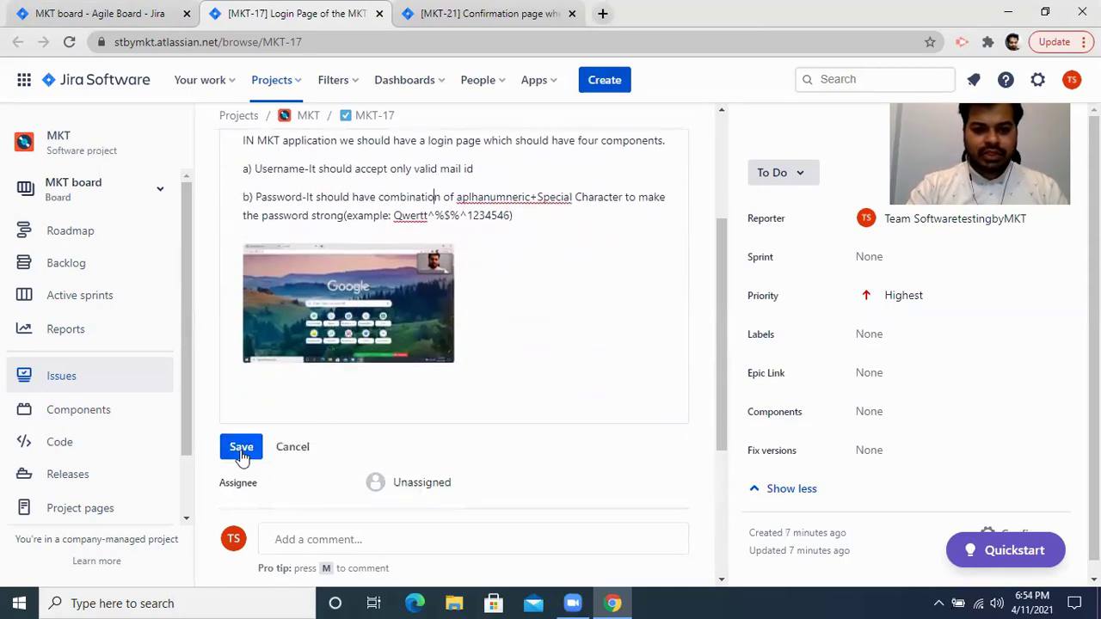
click(241, 448)
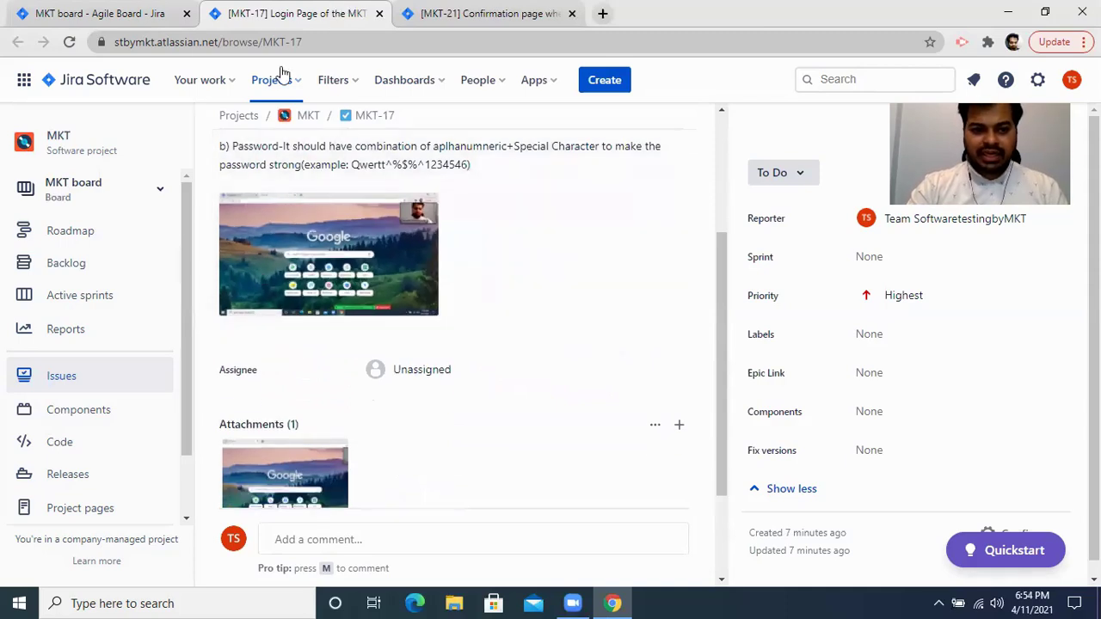
click(74, 272)
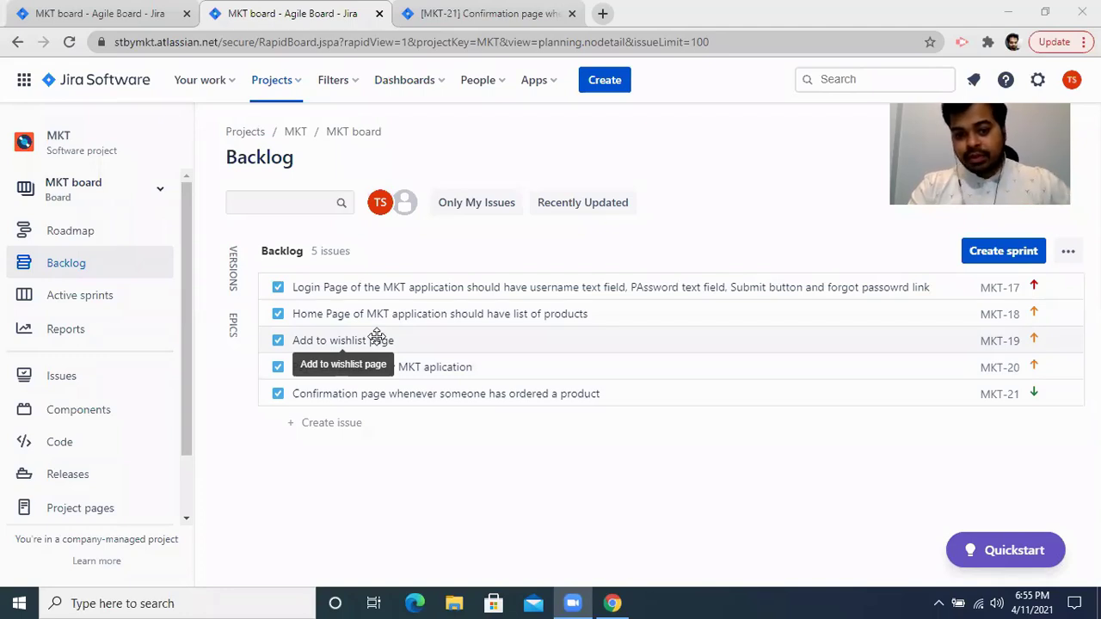
Start a new issue in the MKT backlog and set its type to Bug.
click(292, 424)
click(276, 424)
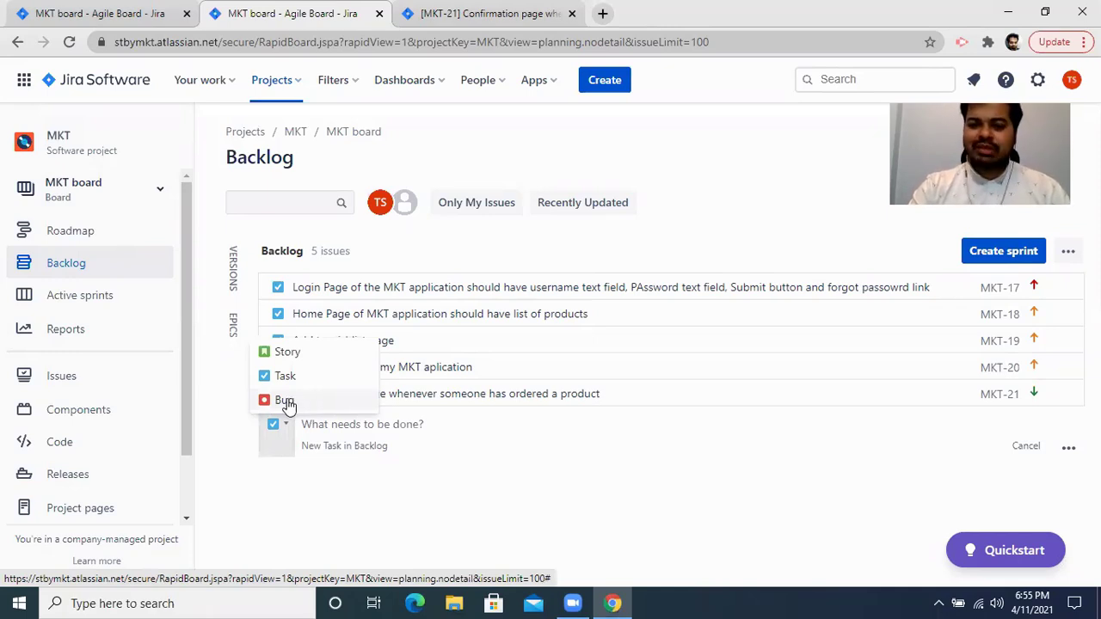
click(285, 401)
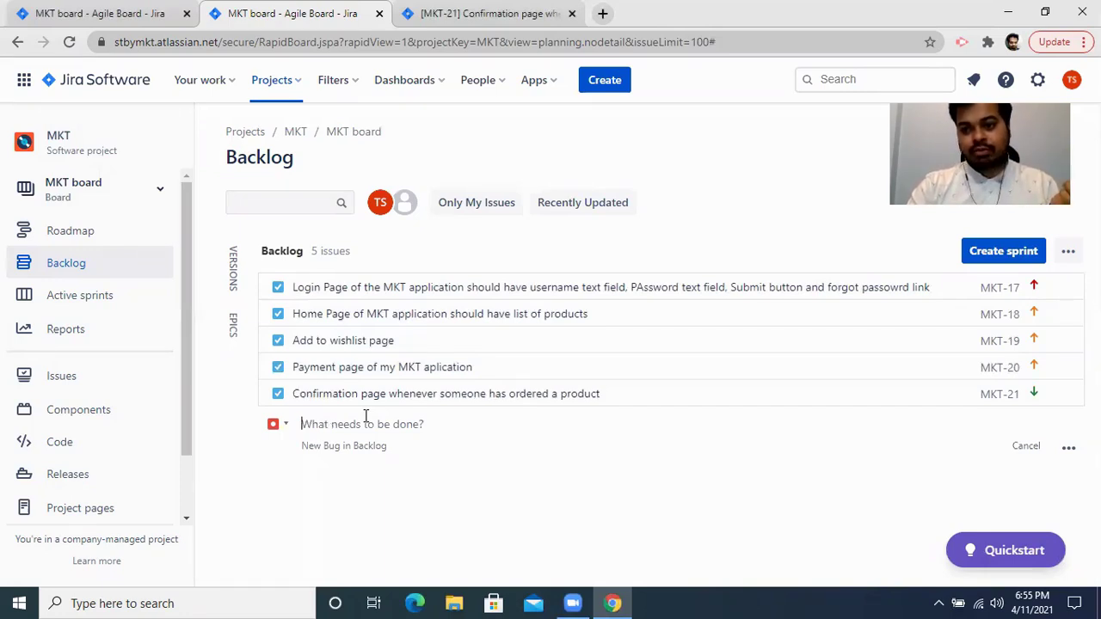
Show the Epics panel, start a new epic, and name it 'payment module', fixing the typo.
click(231, 328)
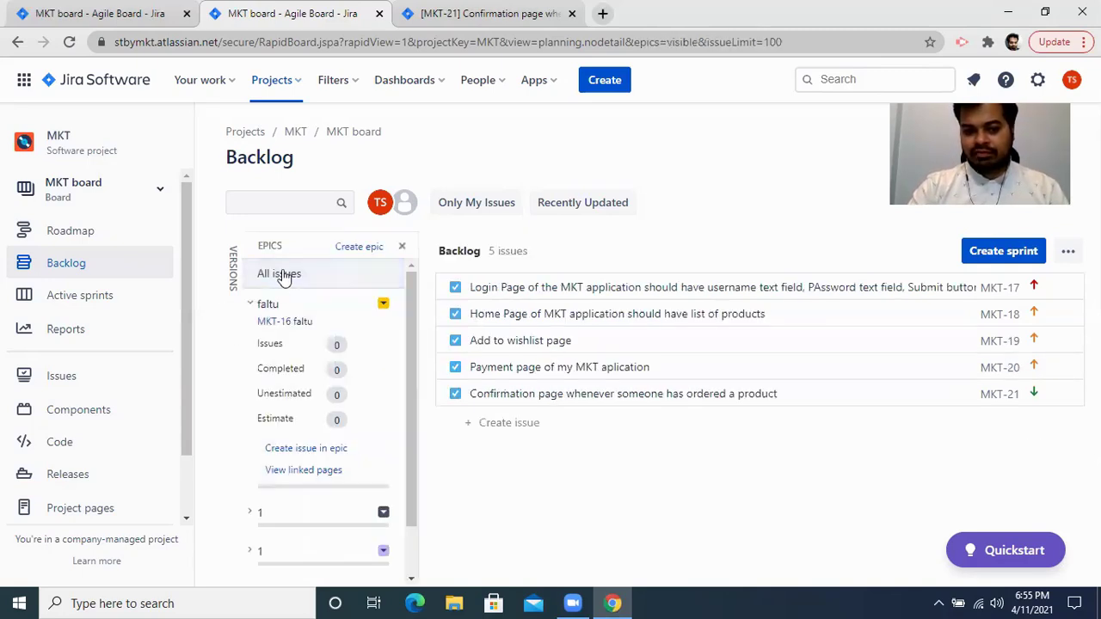
click(355, 248)
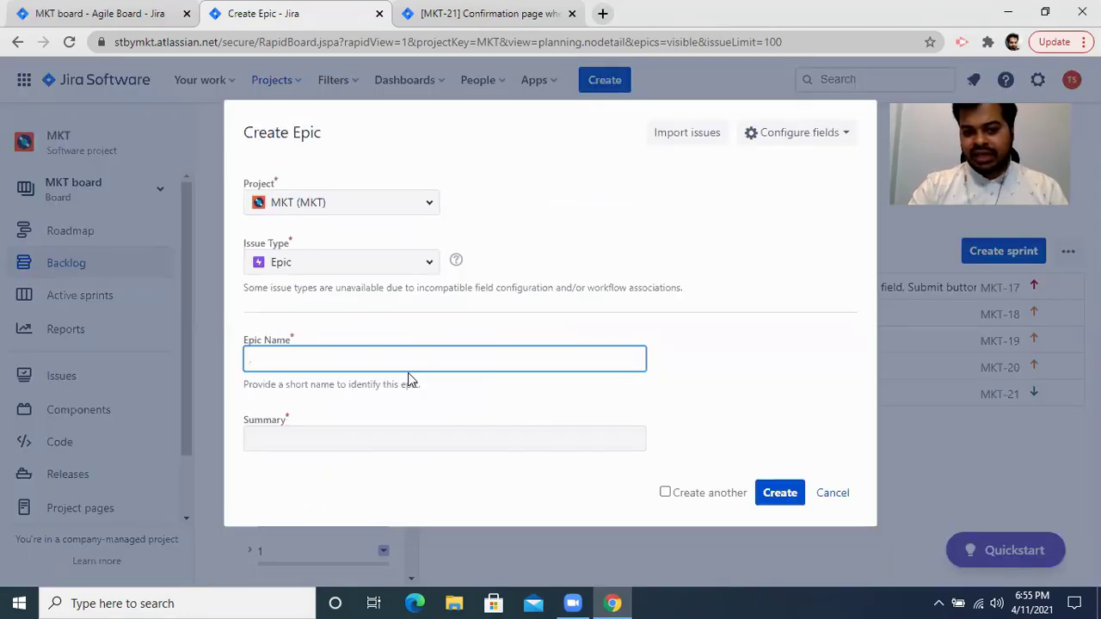
click(310, 442)
click(301, 365)
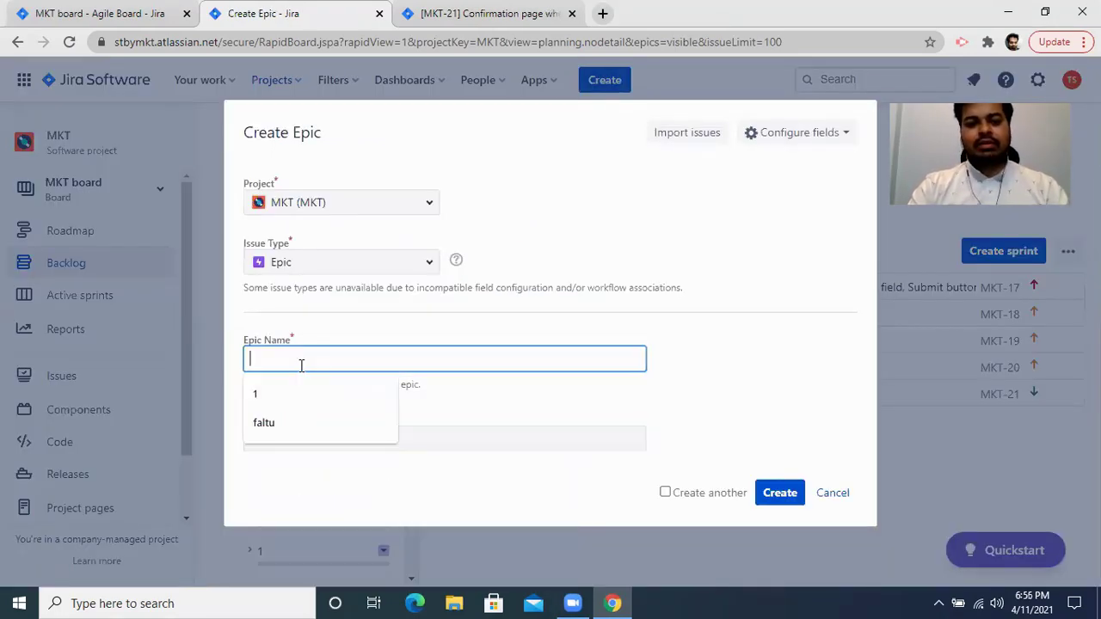
text(pay)
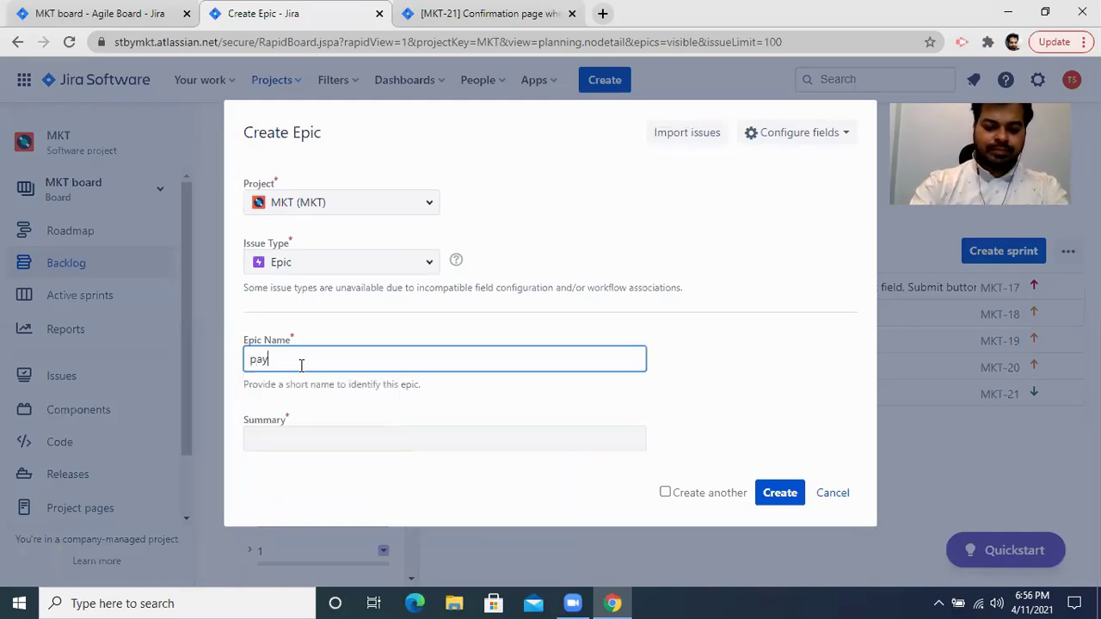
text(mnet module)
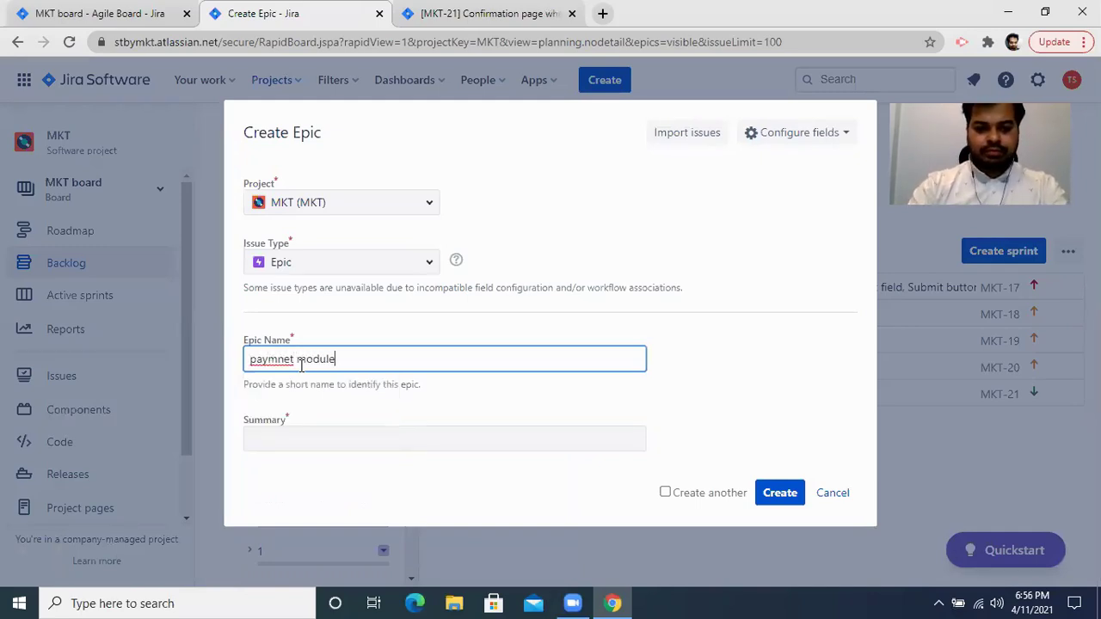
right_click(273, 361)
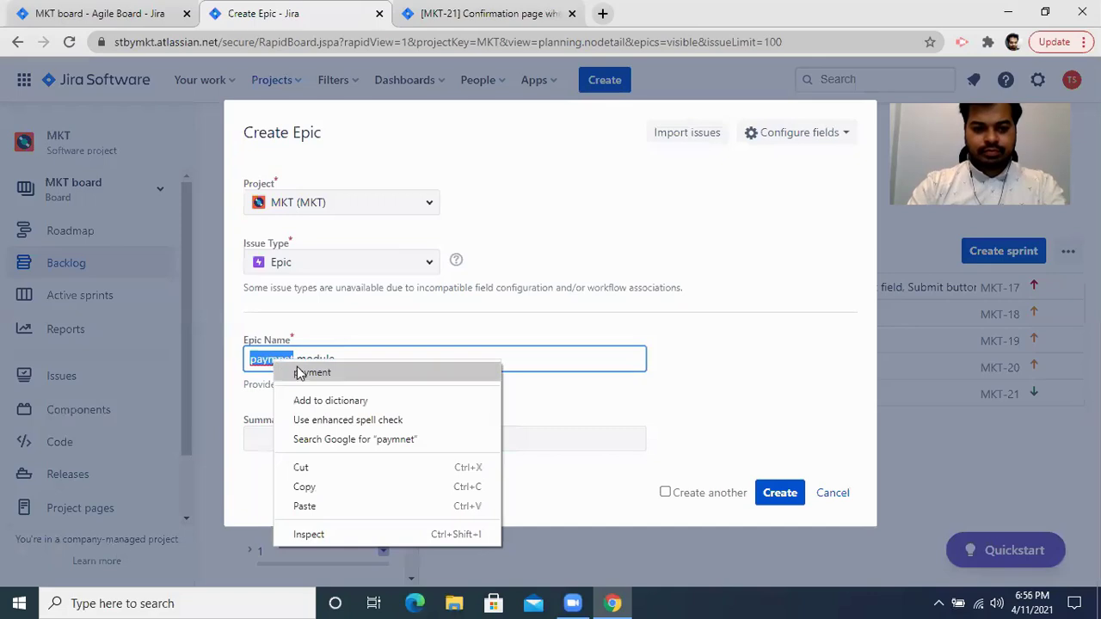
click(300, 373)
Give the epic the summary 'Making sure payment is working for CC, DC, net banking and UPI' and create it.
click(282, 437)
text(Making sure)
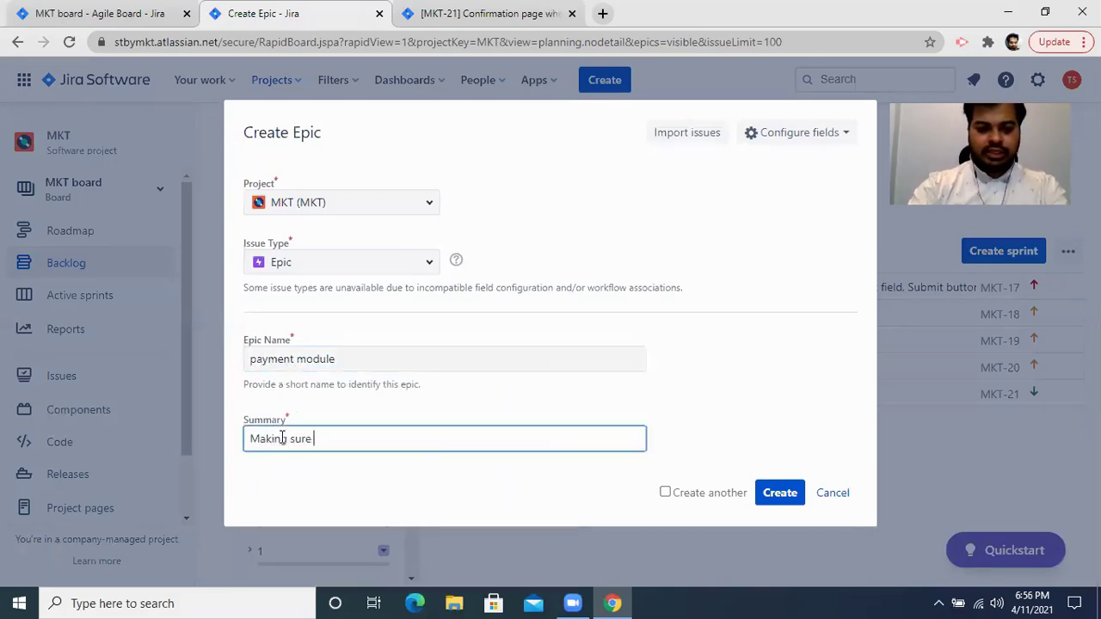
text( paymnet i)
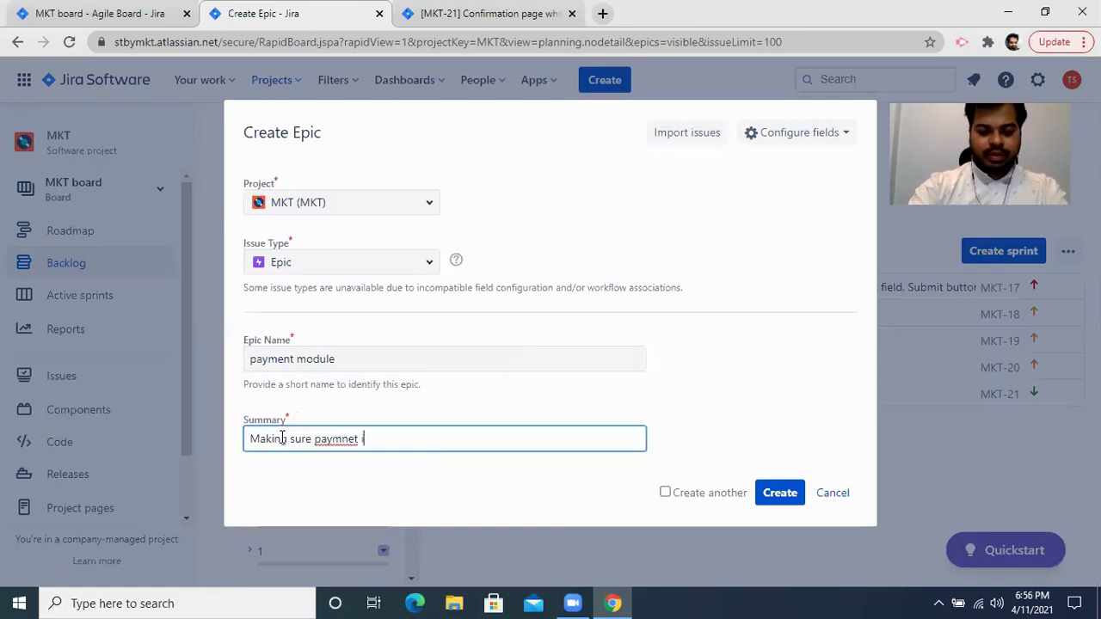
text(s working for )
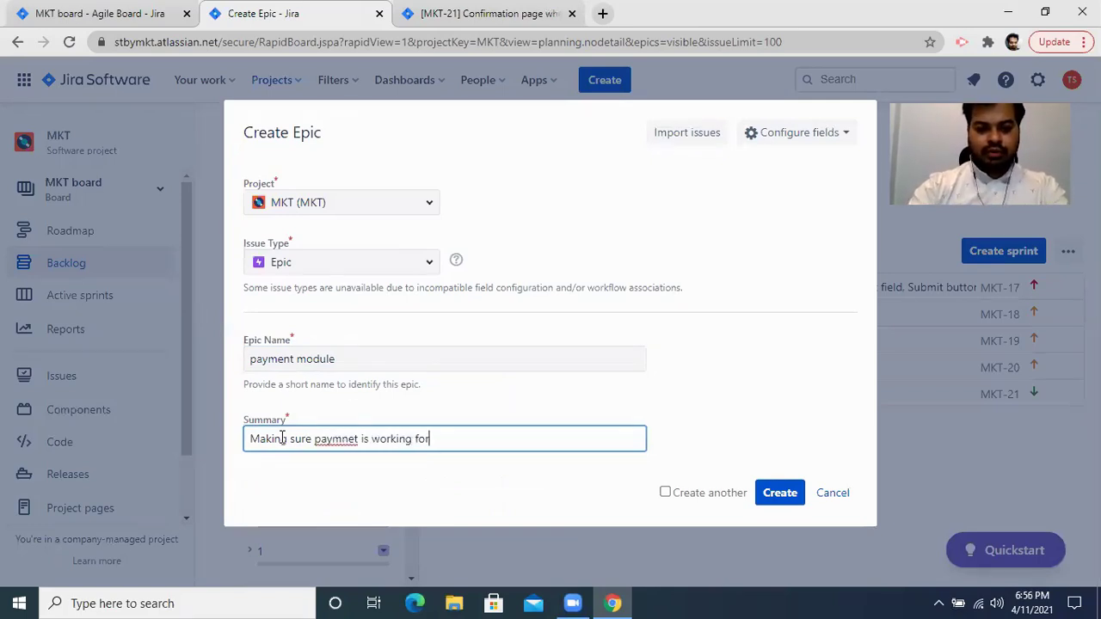
text(CC, )
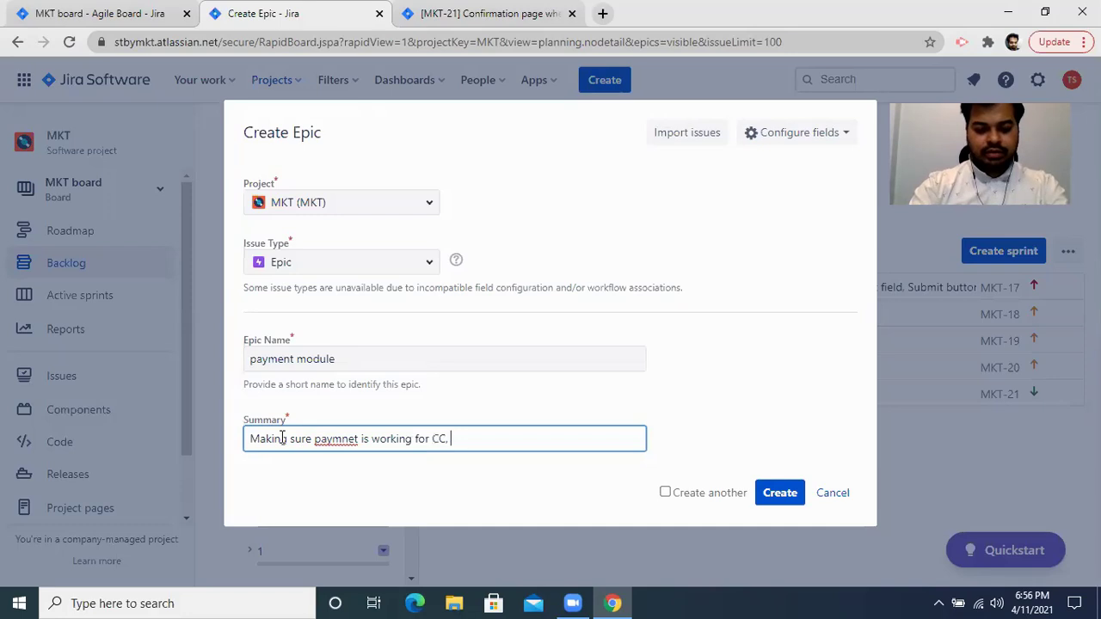
text(DC n)
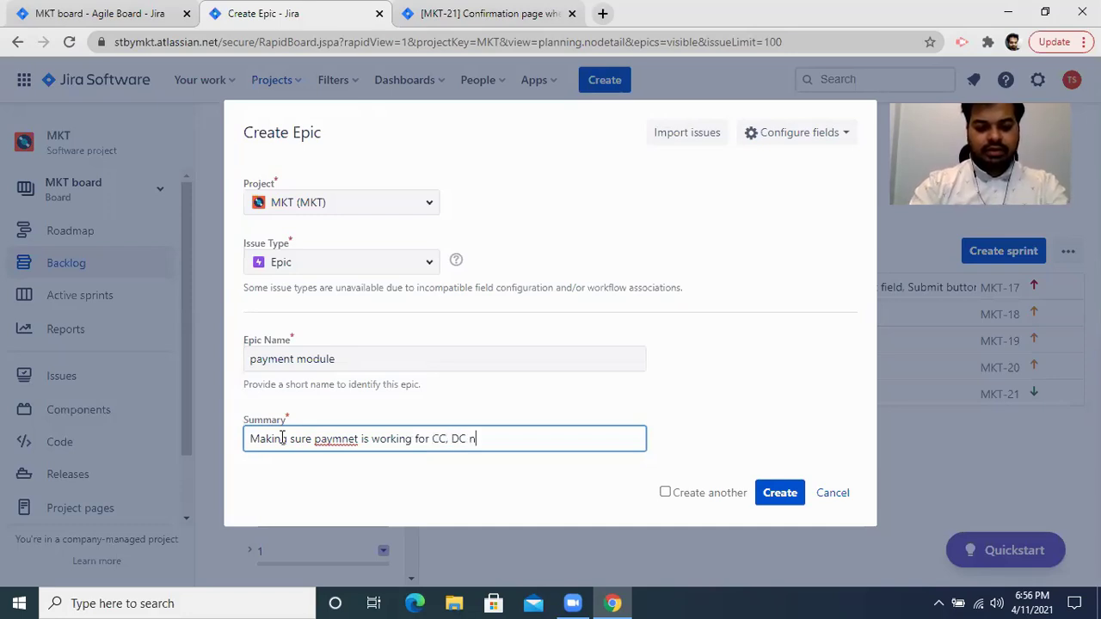
text(et banking)
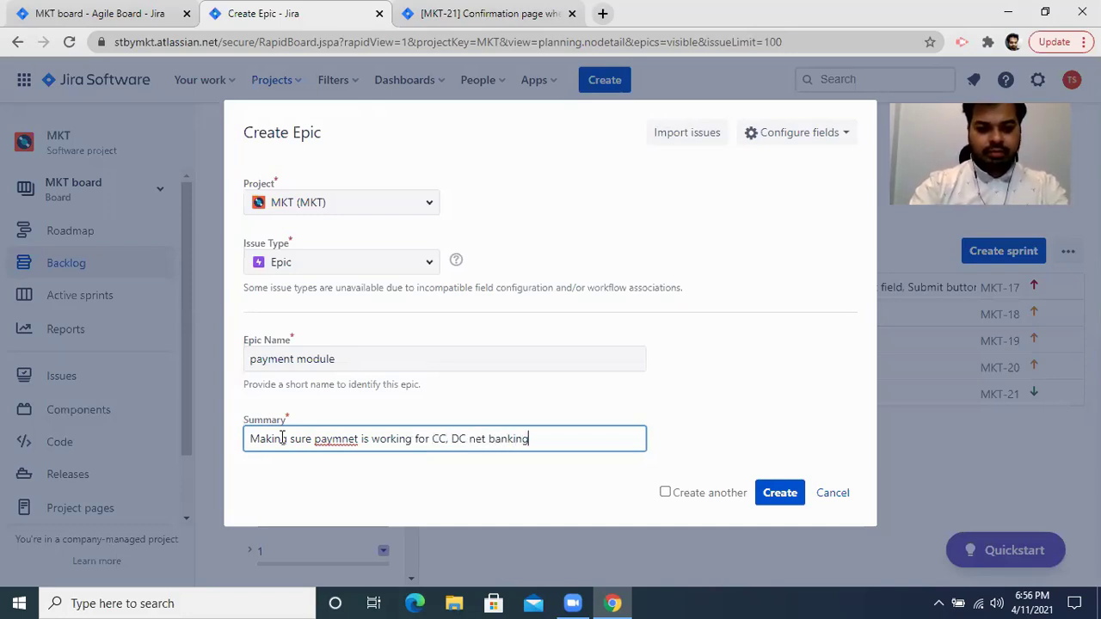
key(Left)
key(Left)
key(Left)
key(Left)
key(Left)
key(Left)
key(Left)
key(Left)
key(Left)
key(Left)
key(Left)
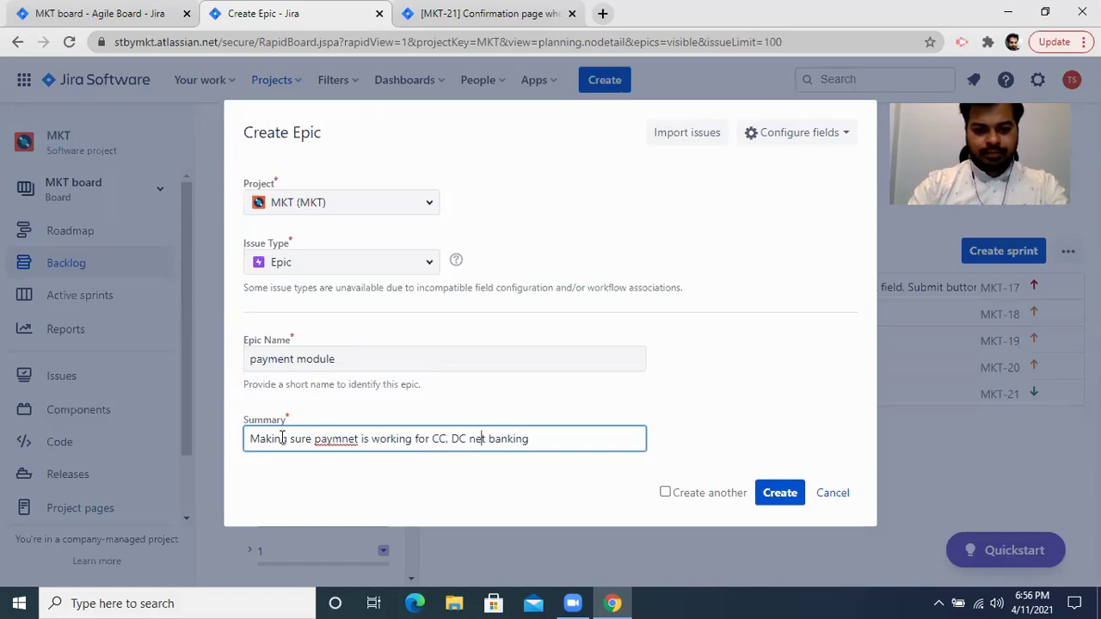
text(,)
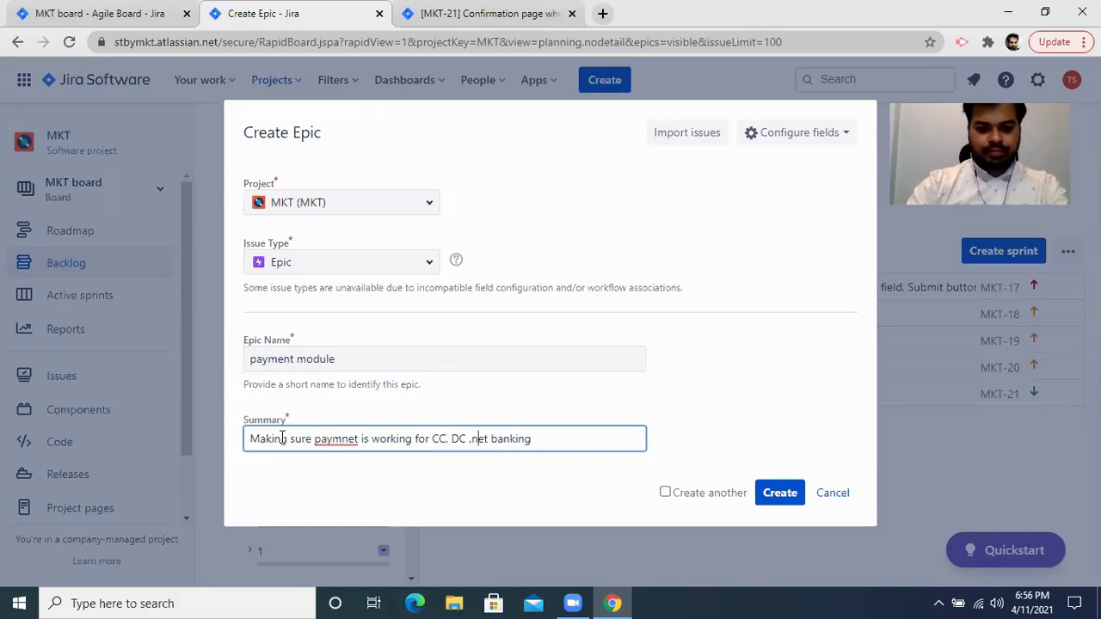
key(End)
text(and )
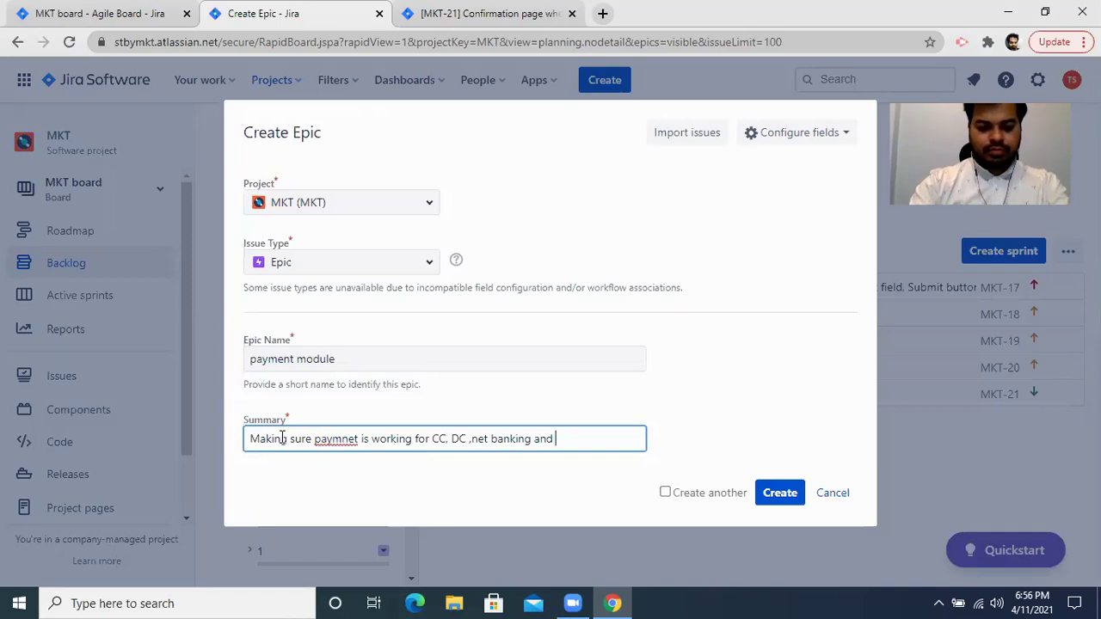
text(UPI)
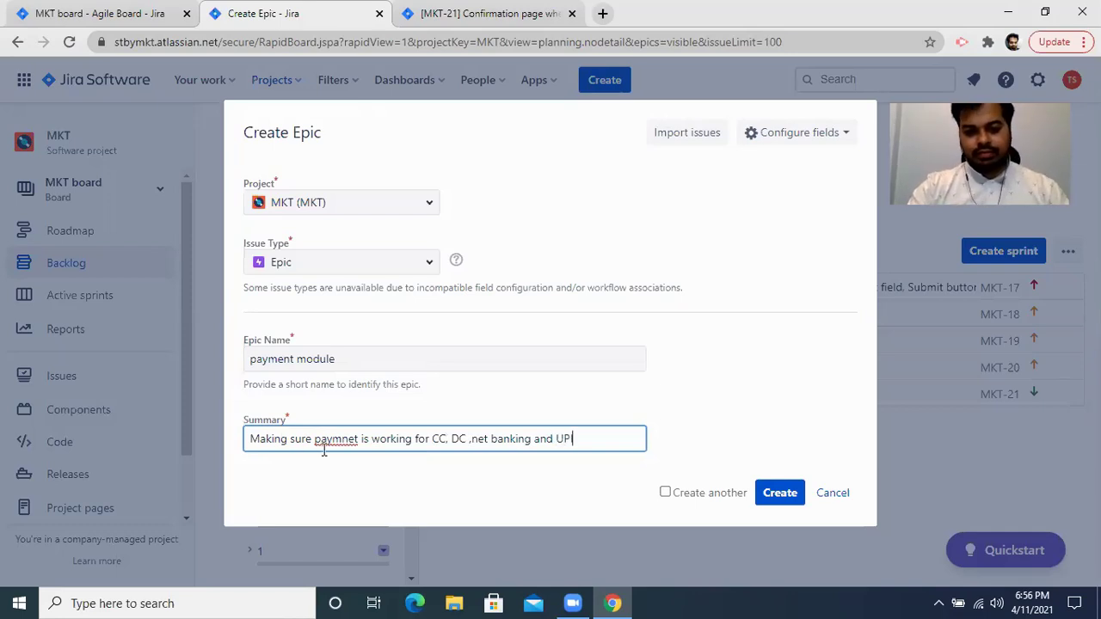
right_click(336, 439)
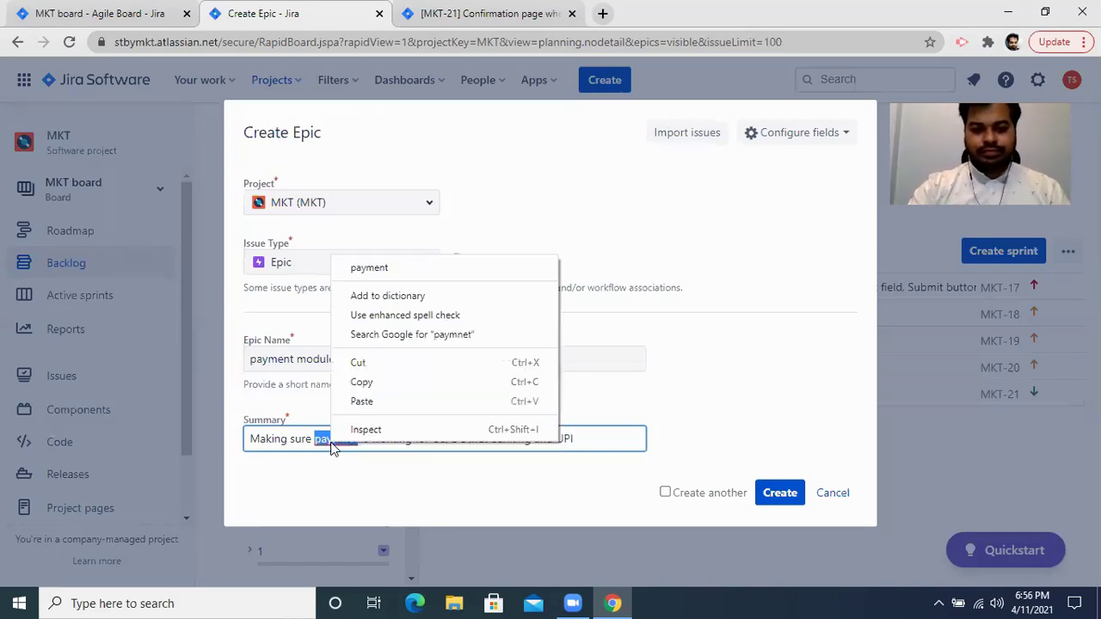
click(413, 270)
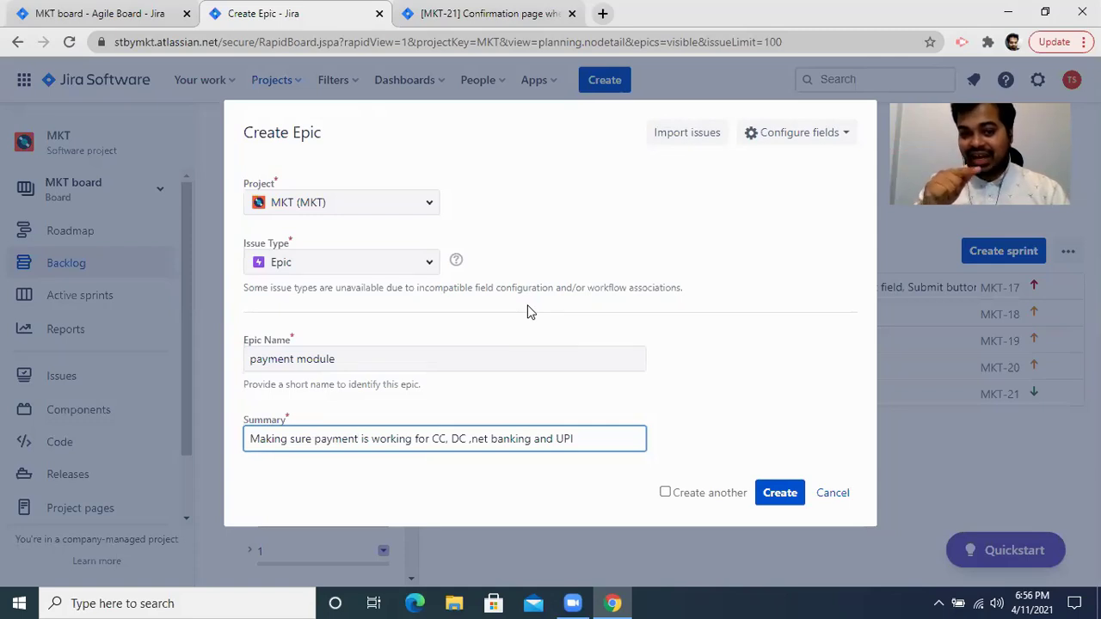
click(772, 494)
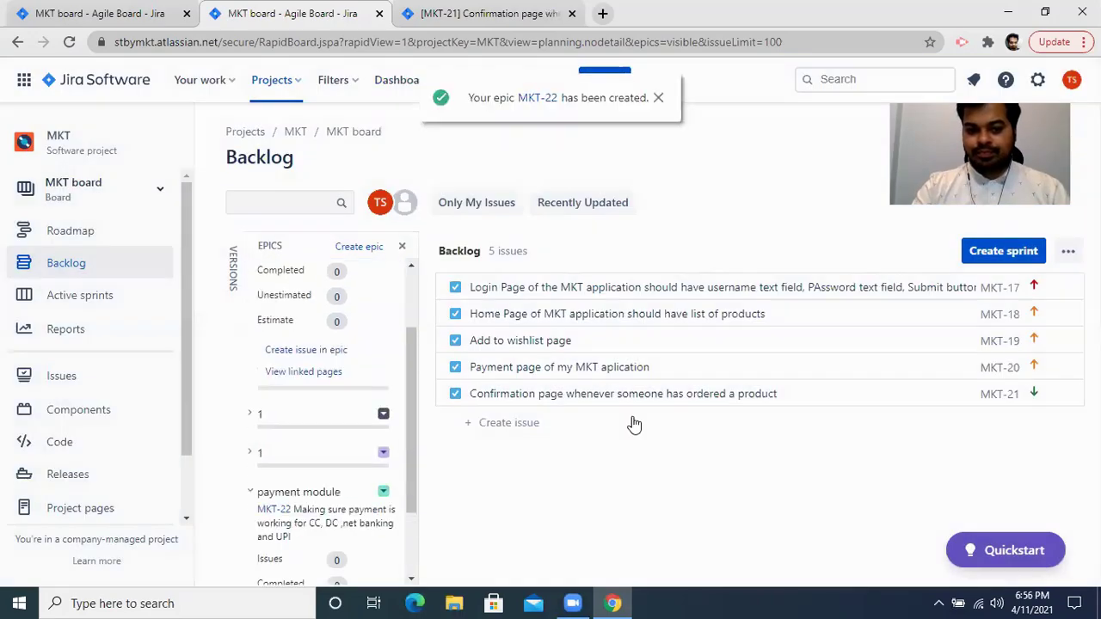
Scroll the Epics panel to the new MKT-22 'payment module' epic and expand it.
scroll(305, 497, down, 2)
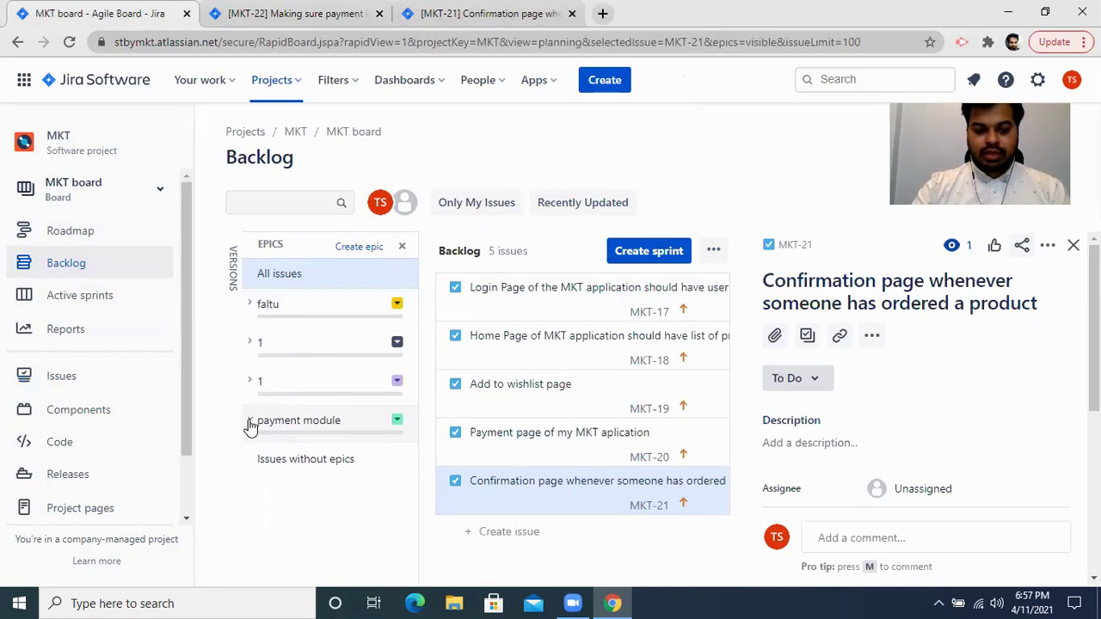
click(251, 418)
scroll(322, 456, down, 1)
scroll(323, 456, down, 1)
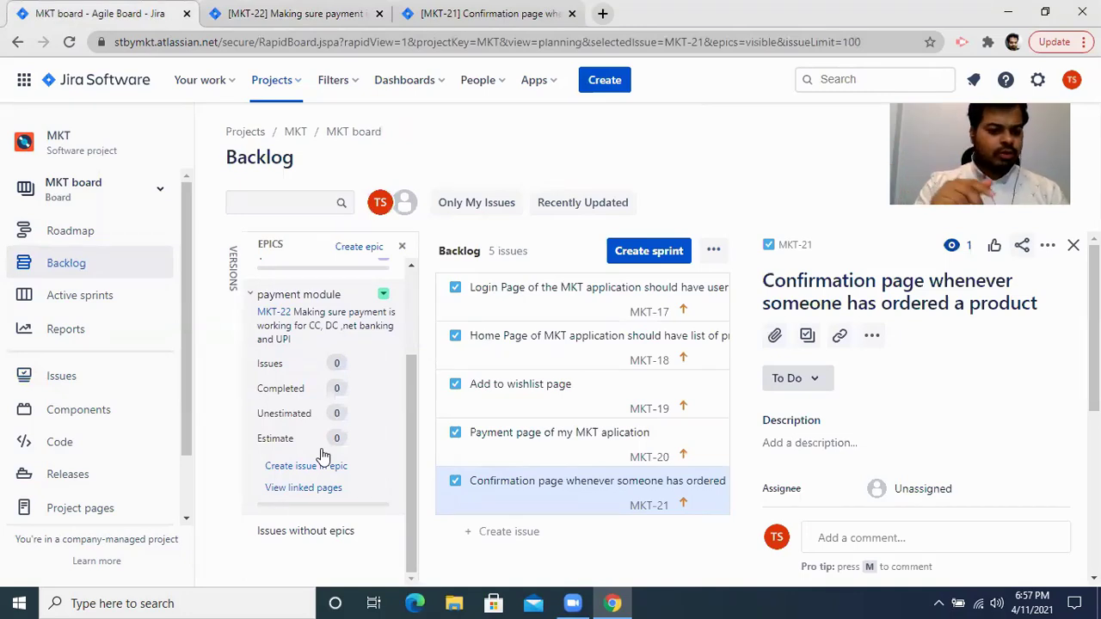
On the MKT-22 epic page, add child Task 'making sure CC payment is working fine'.
click(295, 13)
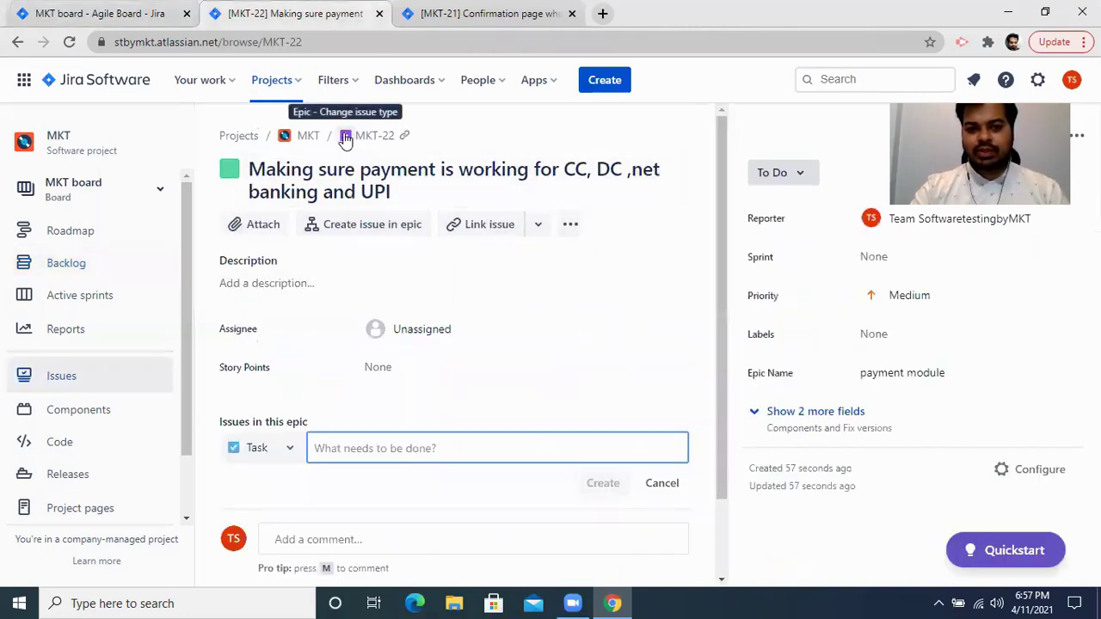
click(289, 453)
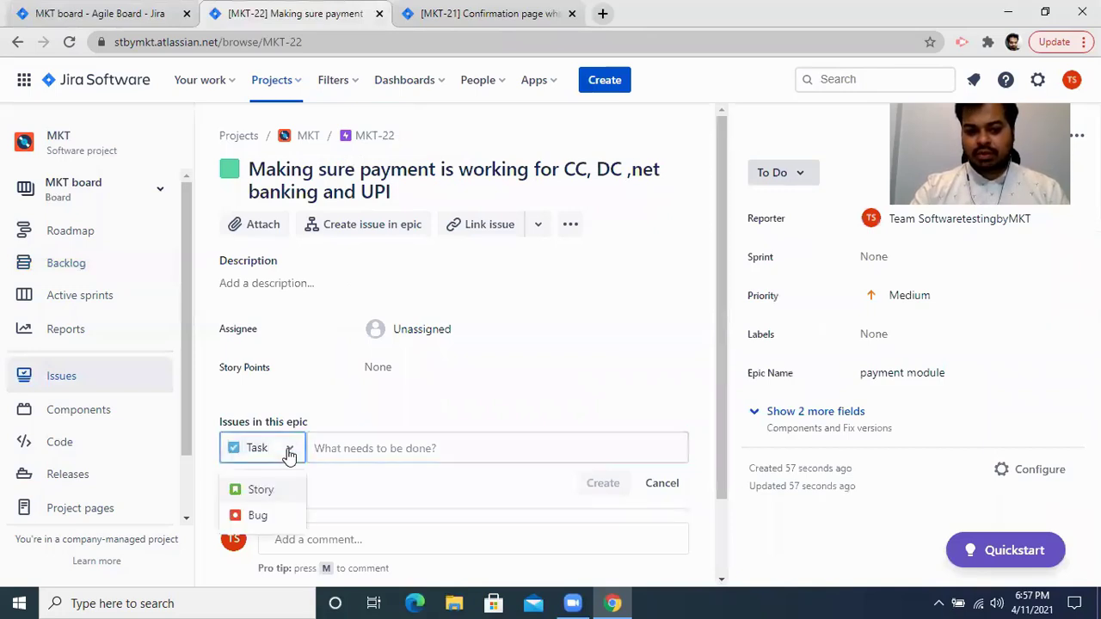
click(339, 445)
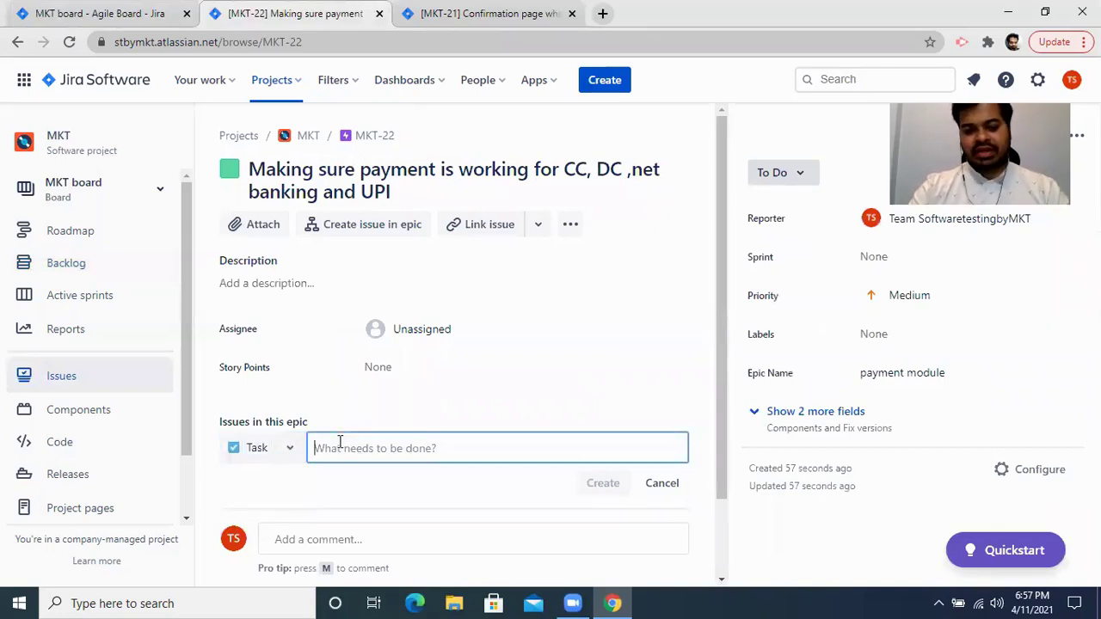
text(S)
key(BackSpace)
text(making sure CC paym)
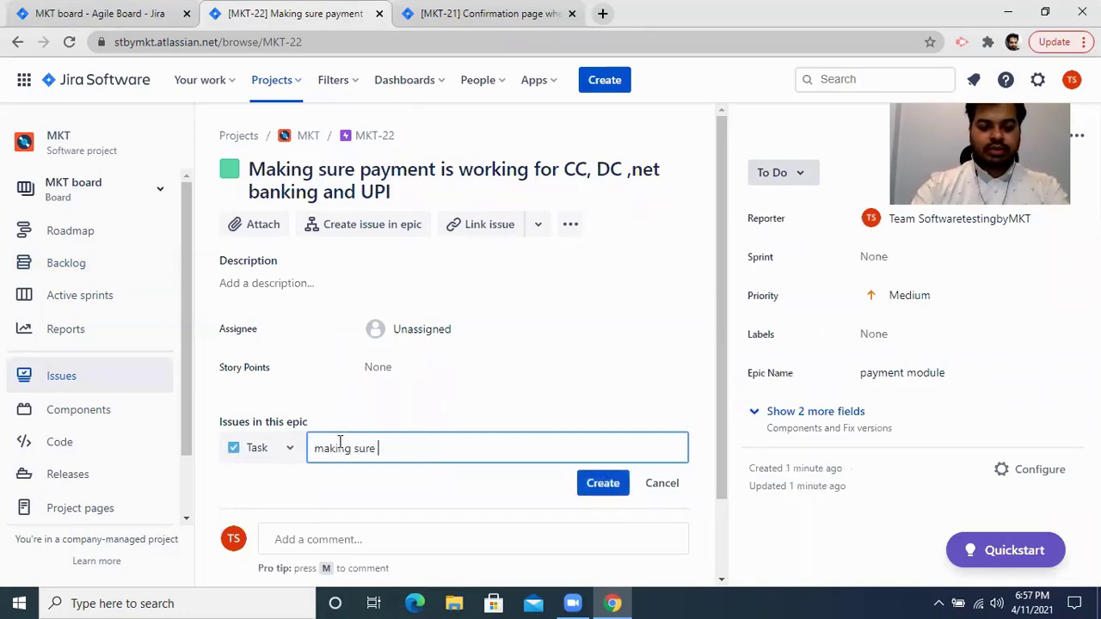
text(net )
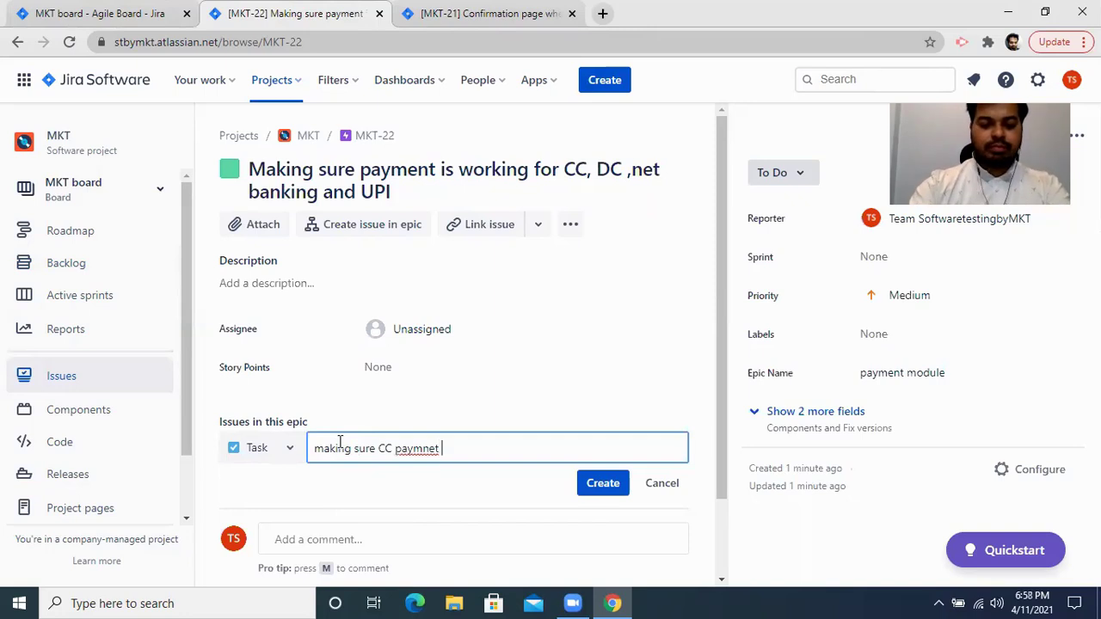
text(is working fine)
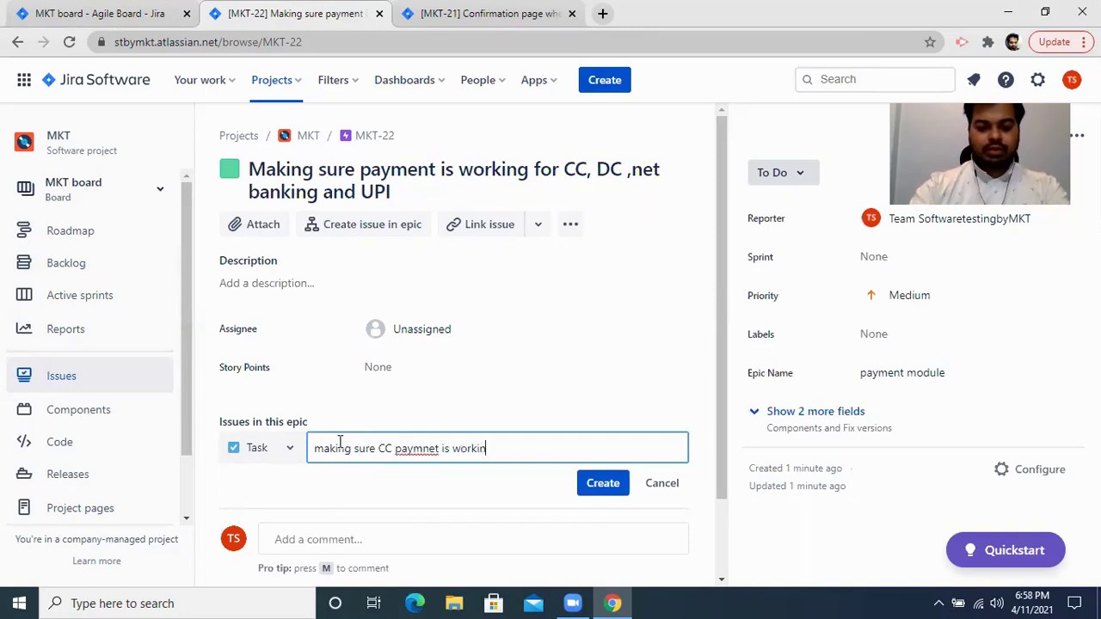
right_click(413, 450)
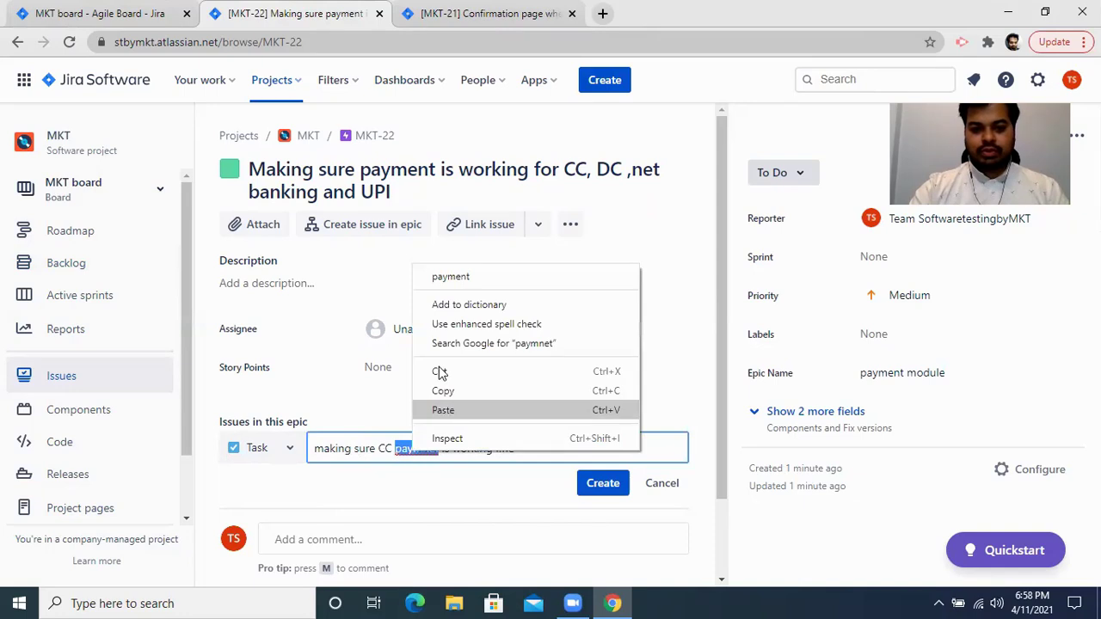
click(473, 278)
click(601, 487)
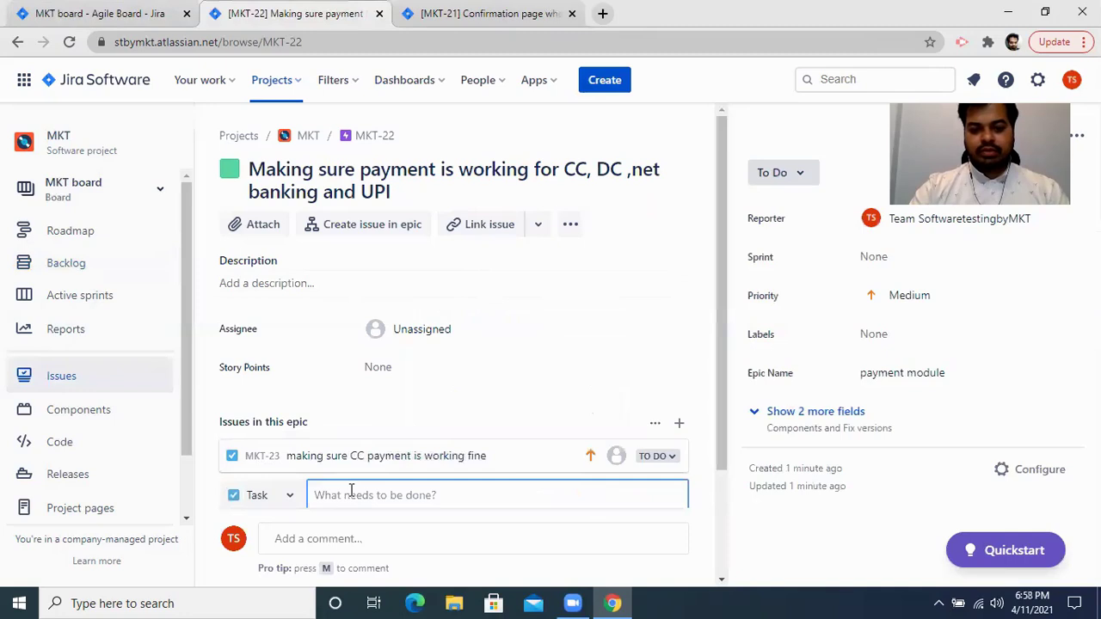
Add a second child Task 'making sure DC payment is working fine', correcting the spelling.
text(making sure )
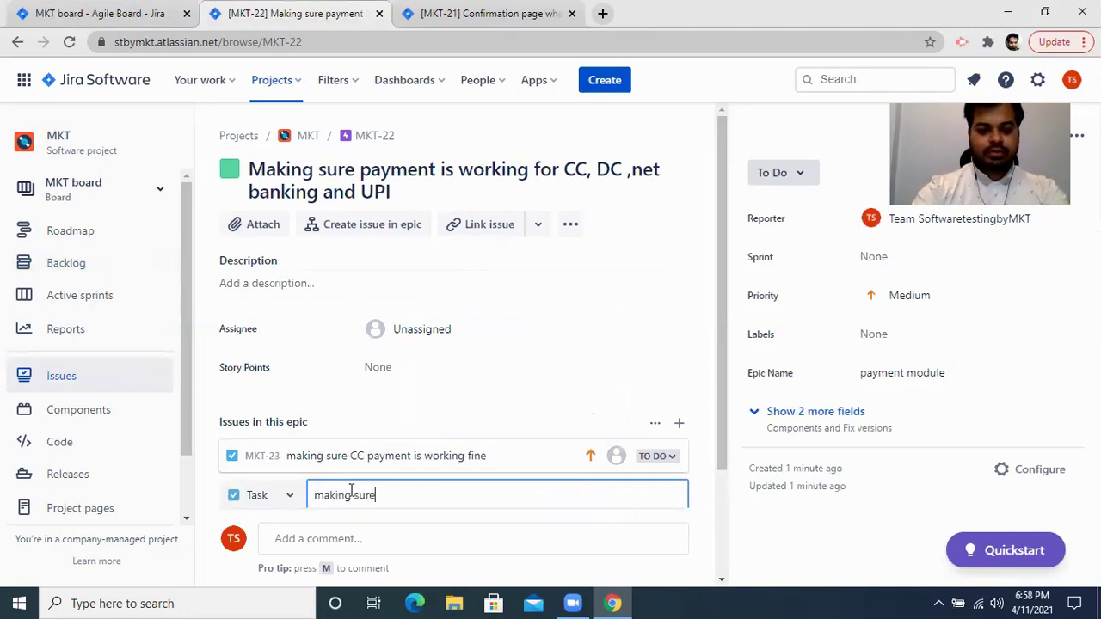
text(DC)
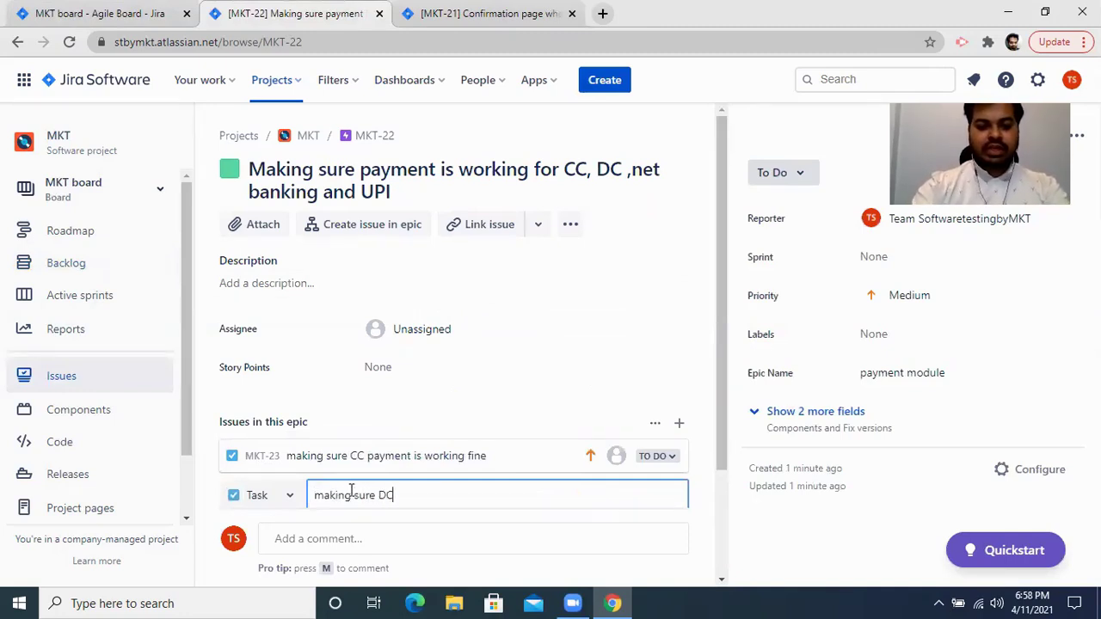
text( paymnet is )
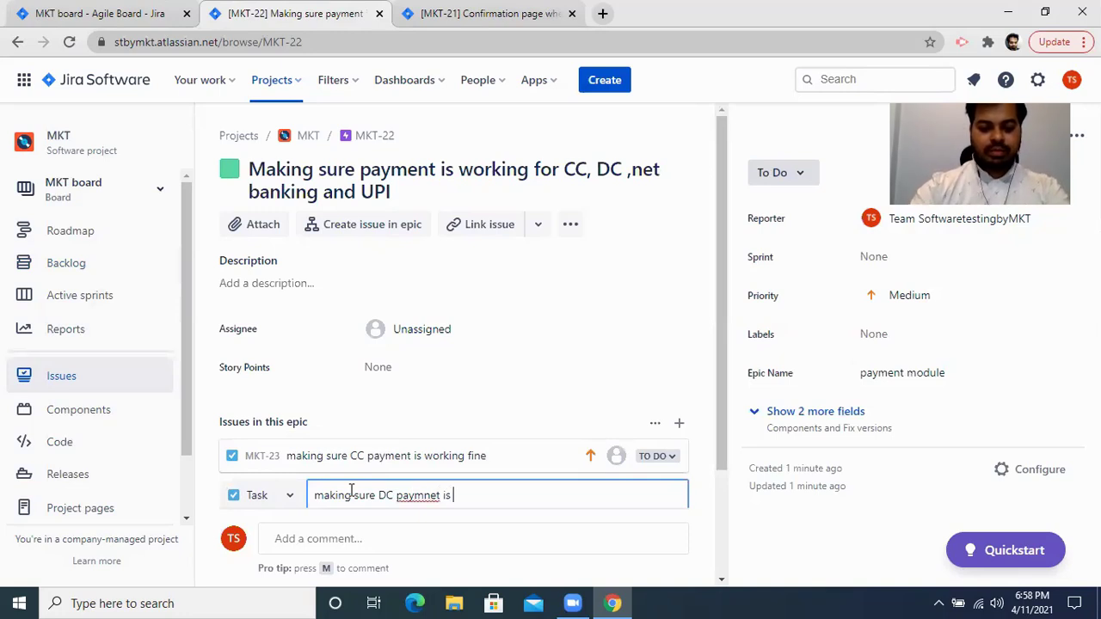
text(working fine)
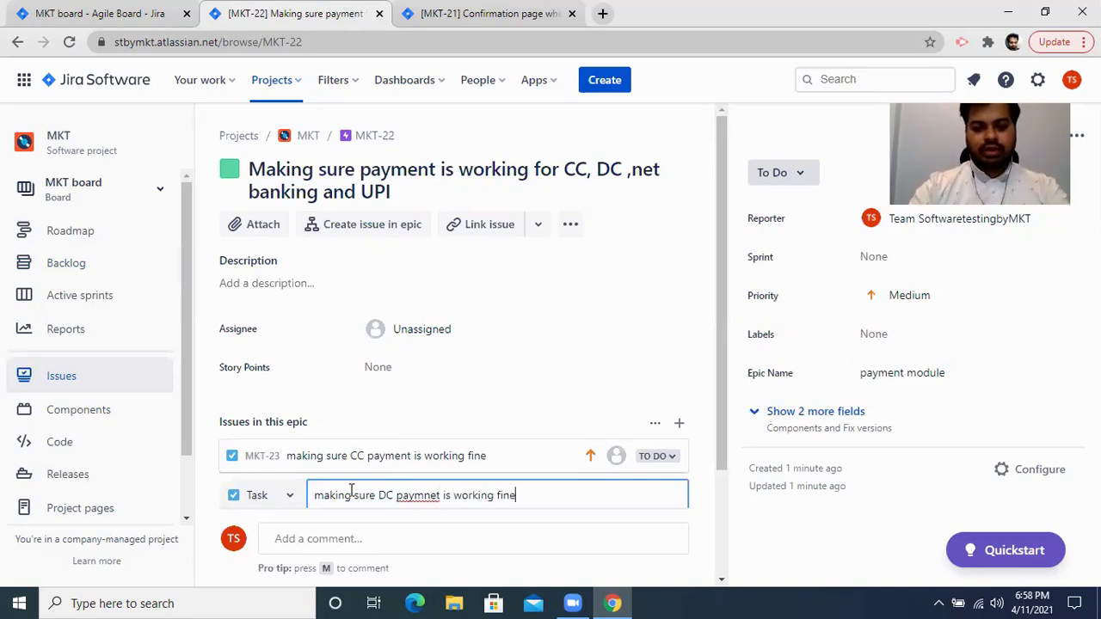
right_click(404, 497)
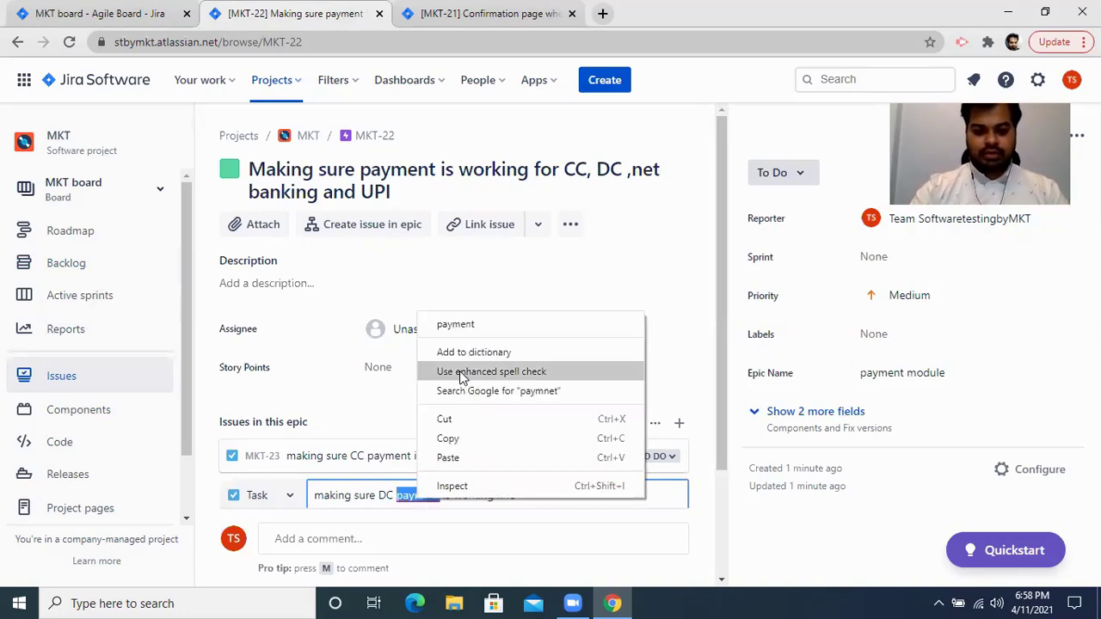
click(486, 333)
scroll(484, 332, down, 2)
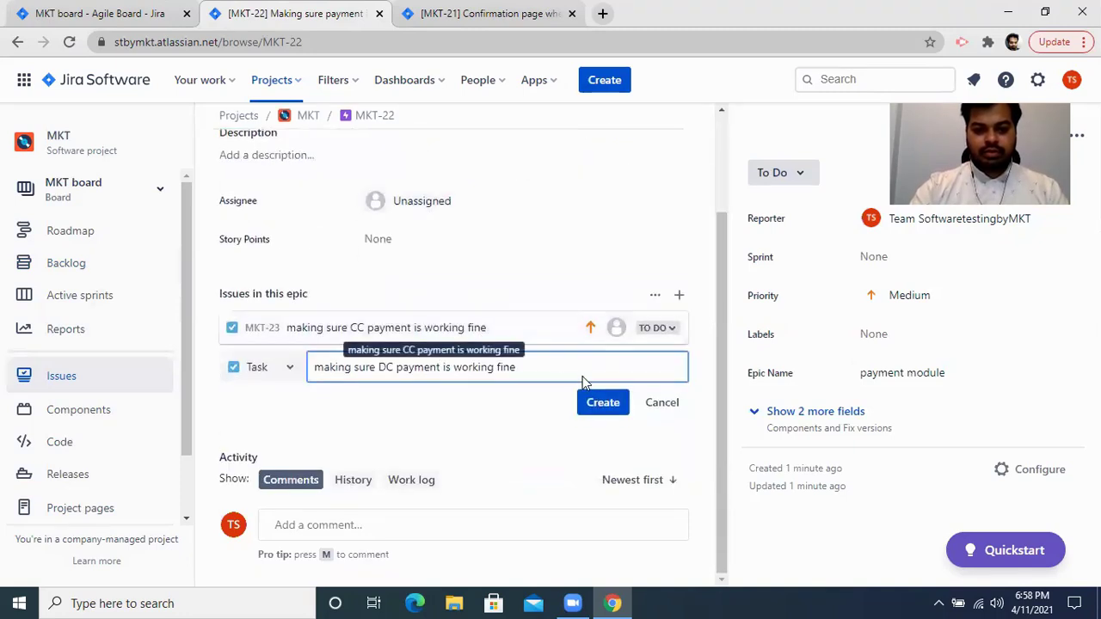
click(602, 402)
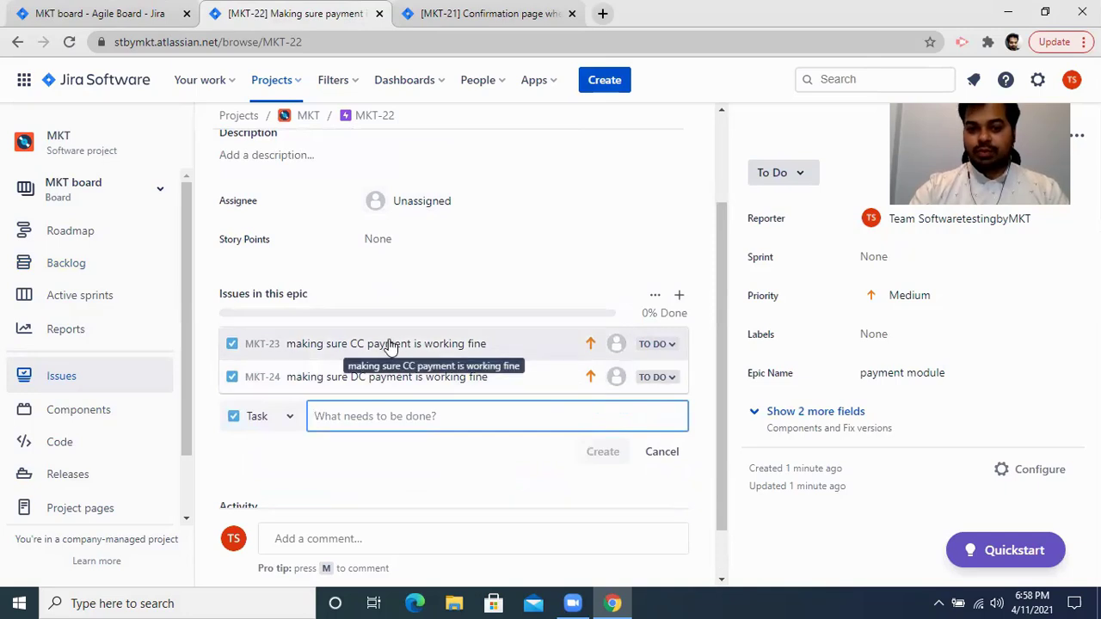
scroll(387, 345, up, 2)
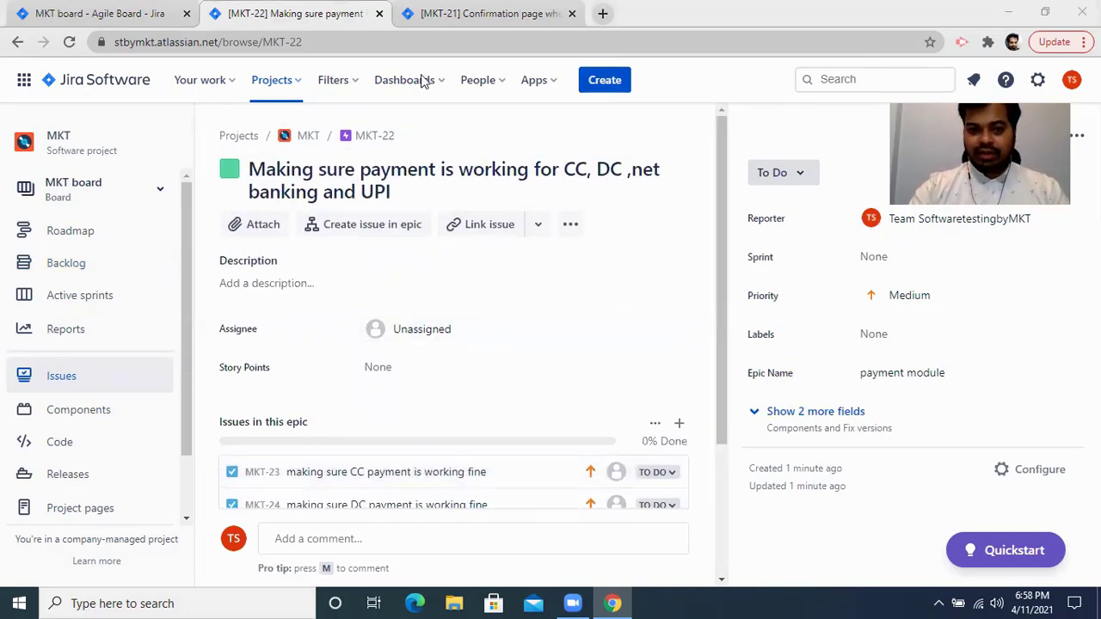
Back on the MKT board, start a new backlog issue and view the available issue types.
click(114, 8)
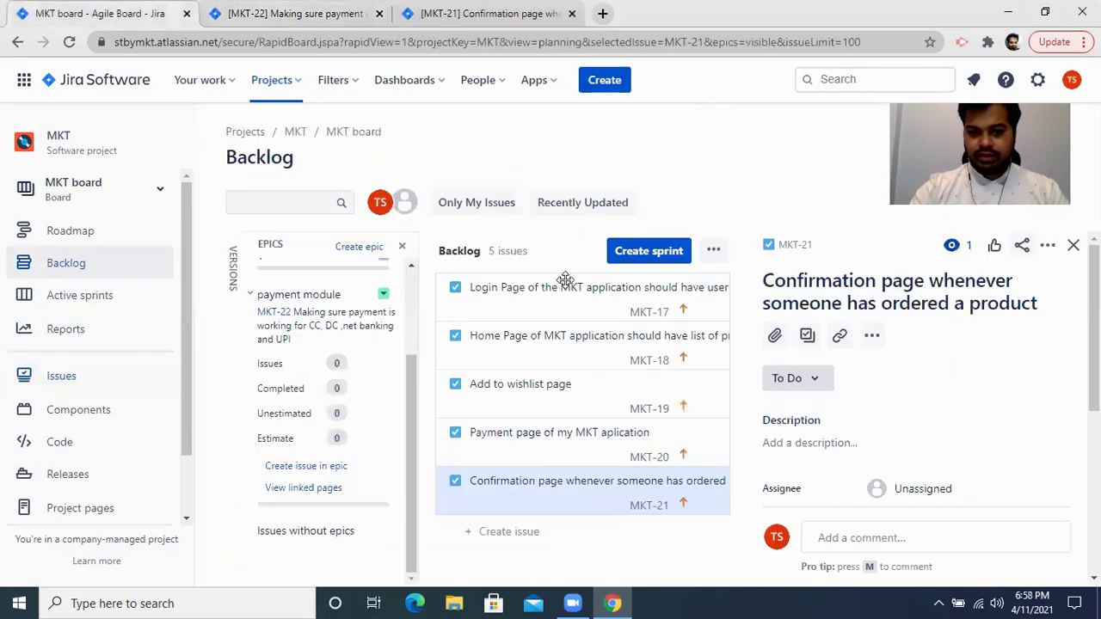
click(468, 542)
click(453, 534)
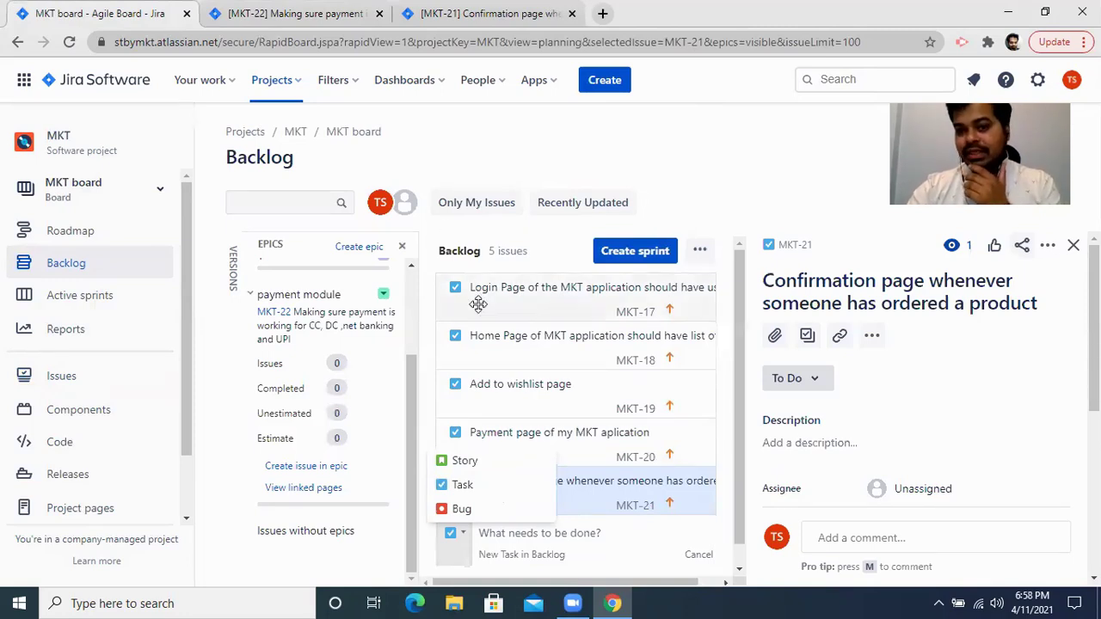
Return to the MKT-22 epic page and open task MKT-23 for CC payment.
click(330, 11)
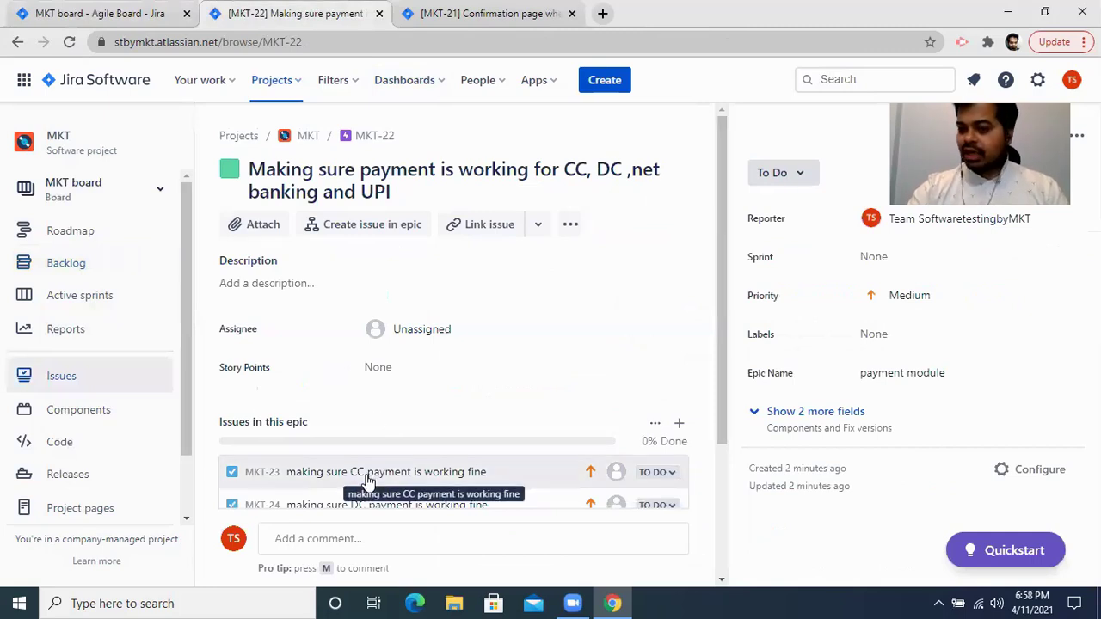
scroll(367, 480, down, 2)
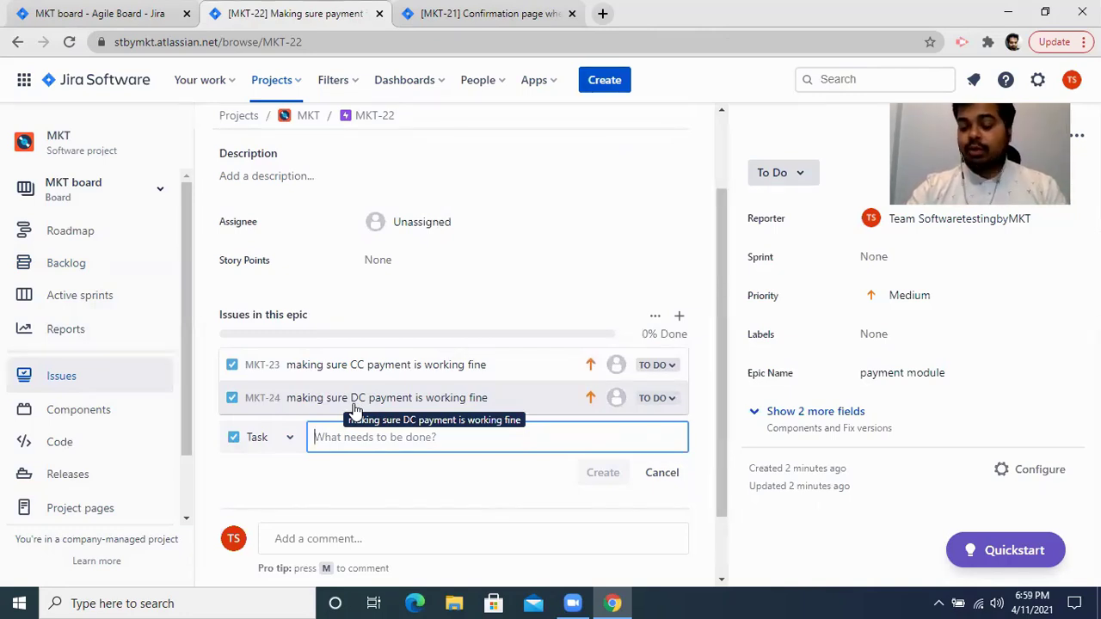
click(404, 365)
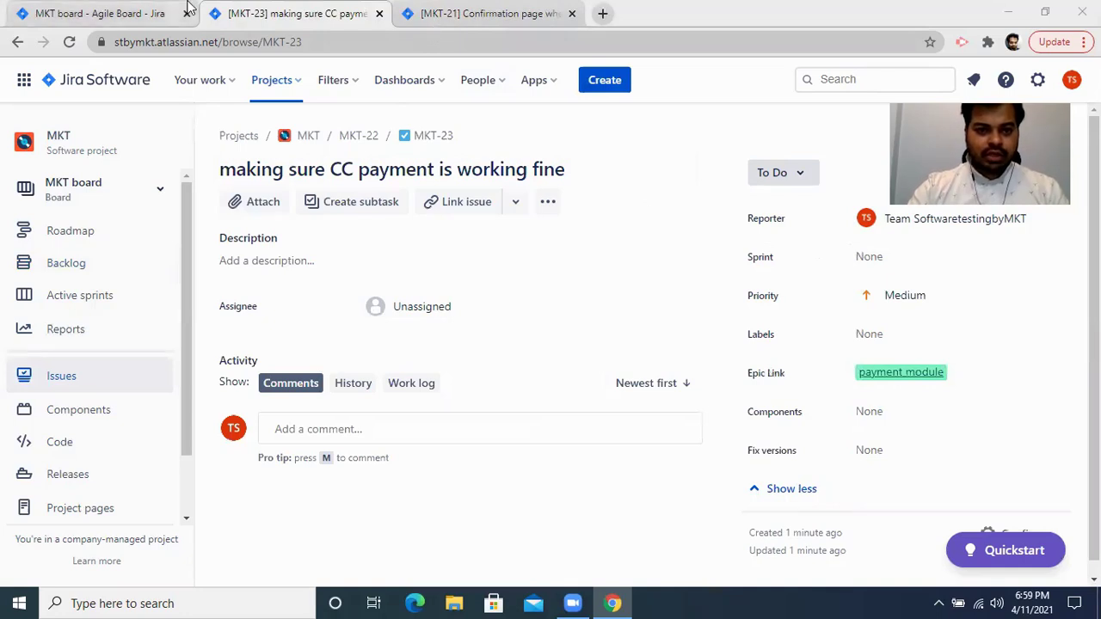
On the MKT board backlog, close the Epics panel and the MKT-21 details panel.
click(138, 13)
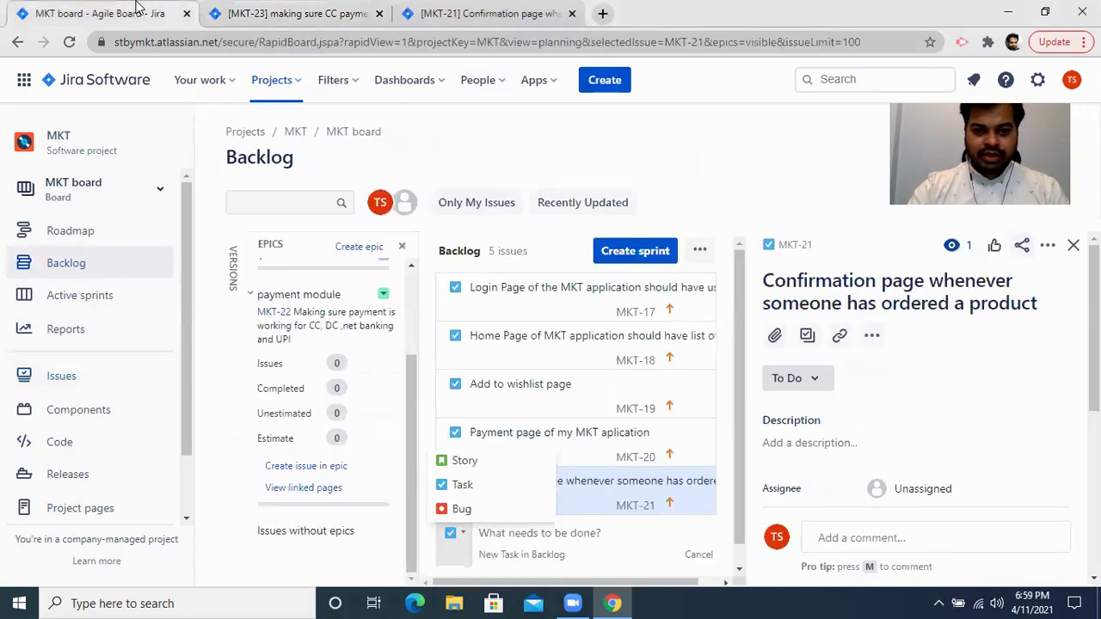
click(401, 246)
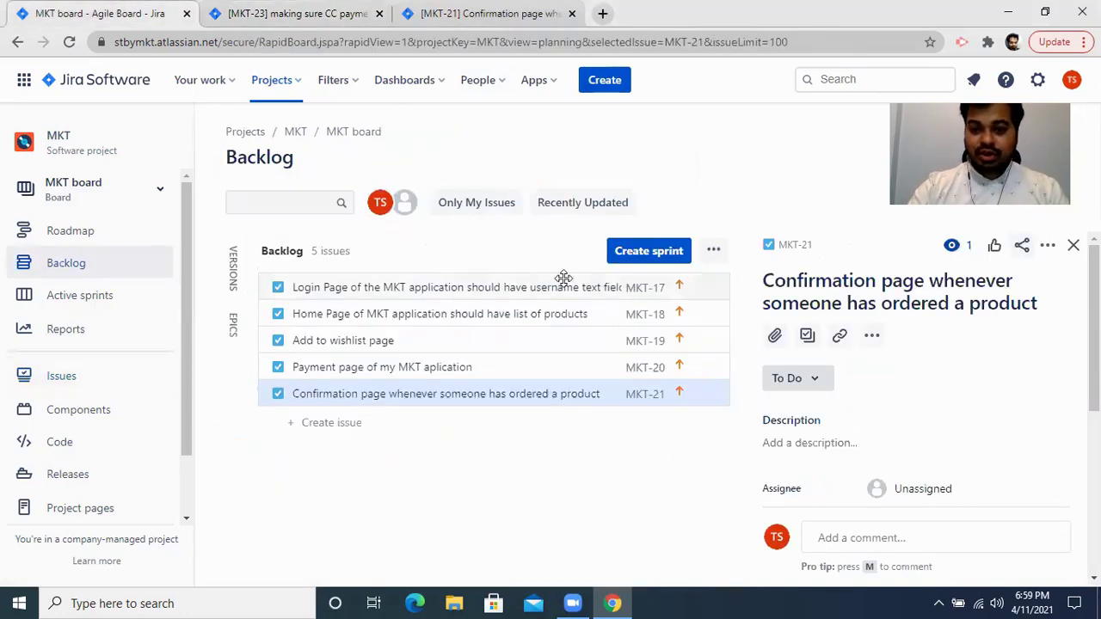
click(1073, 245)
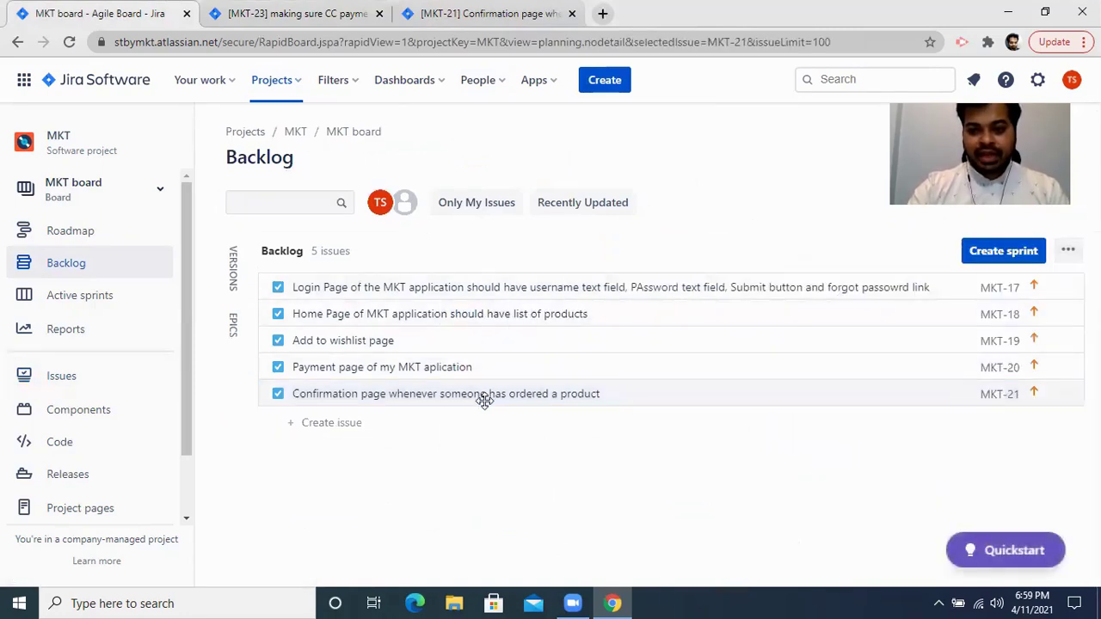